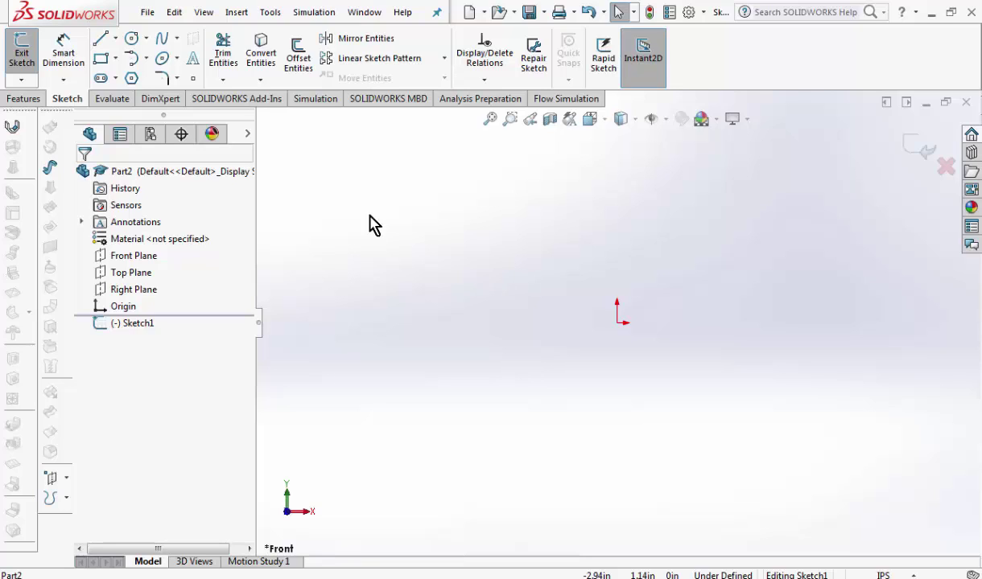
# - Sketch a circle centred on the origin with a radius of about 1.73 in
pyautogui.click(131, 37)
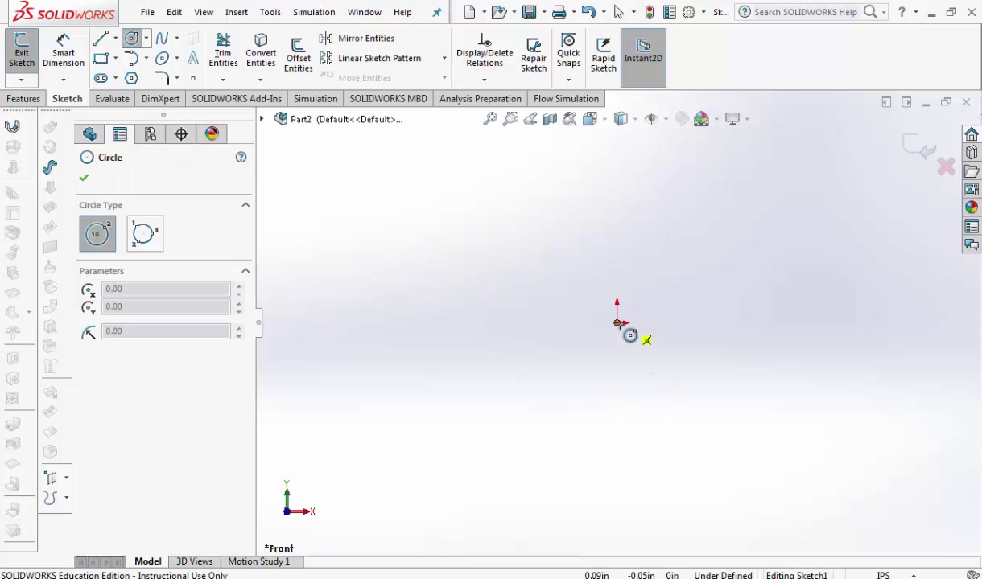
pyautogui.click(617, 323)
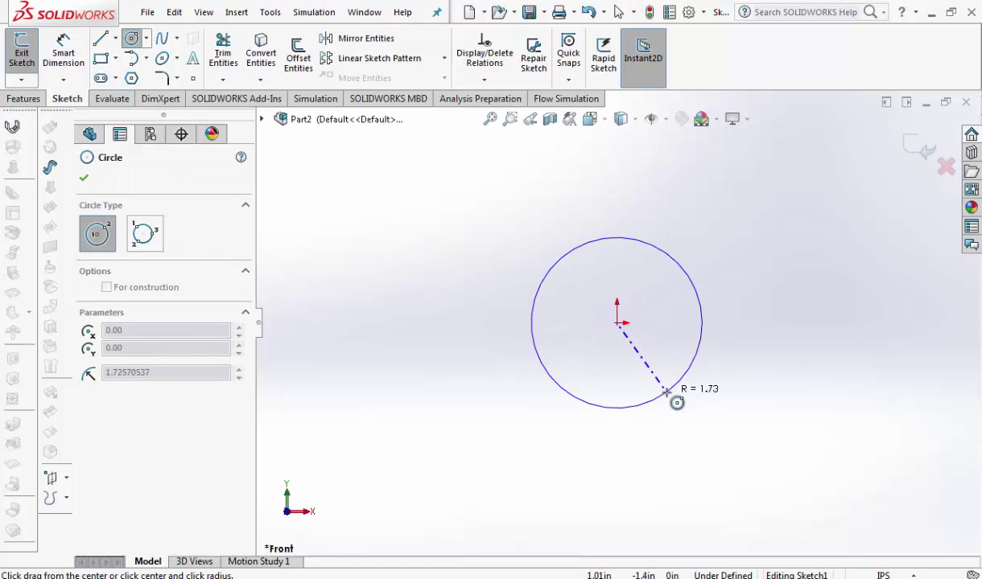
pyautogui.click(672, 399)
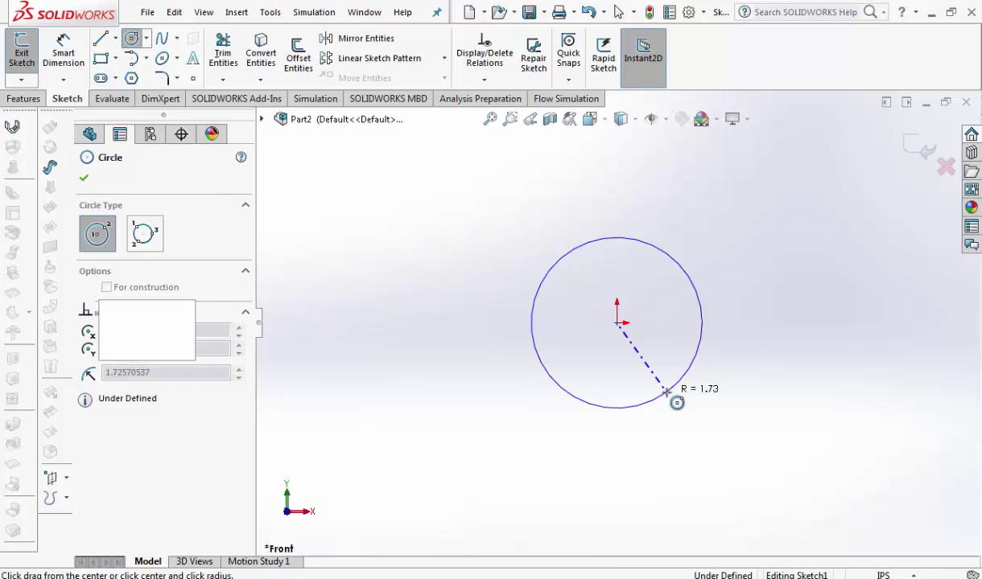
# - Dimension the circle's diameter and set it to 1 in
pyautogui.press('d')
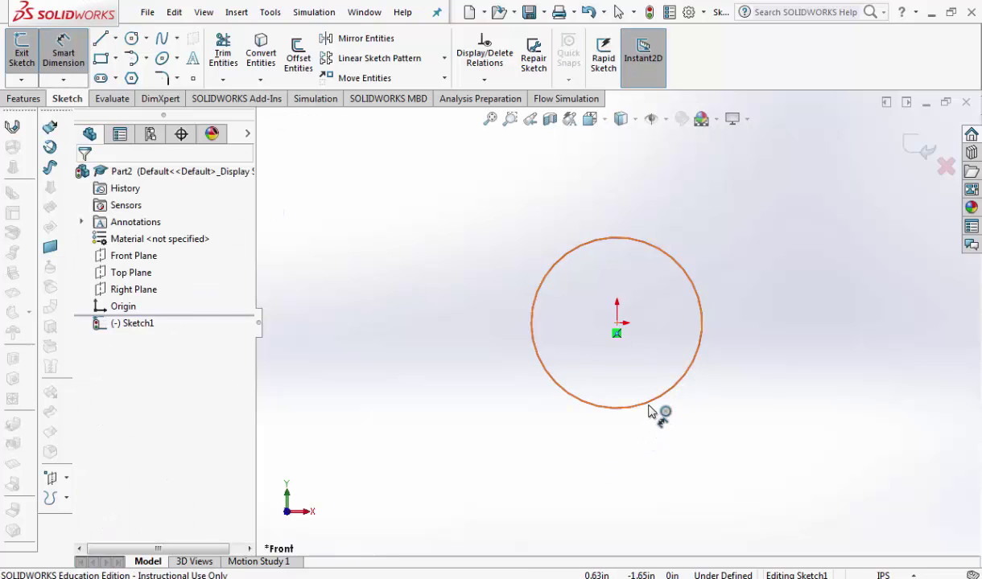
pyautogui.click(672, 393)
pyautogui.click(760, 443)
pyautogui.write('1')
pyautogui.press('Return')
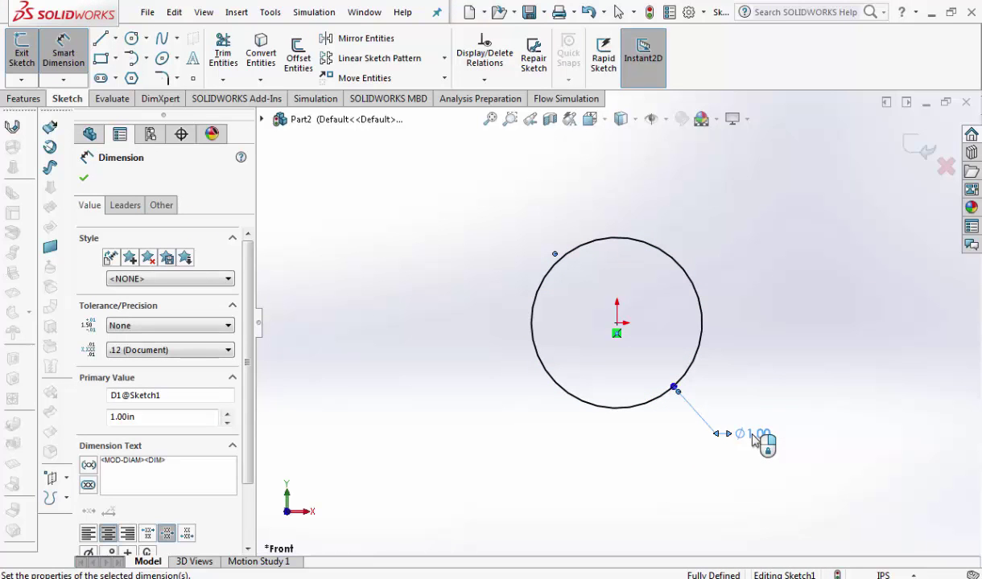
pyautogui.press('Escape')
# - Sketch a horizontal centerline about 2.97 in long from the origin out to the right of the circle
pyautogui.scroll(-3, 793, 314)
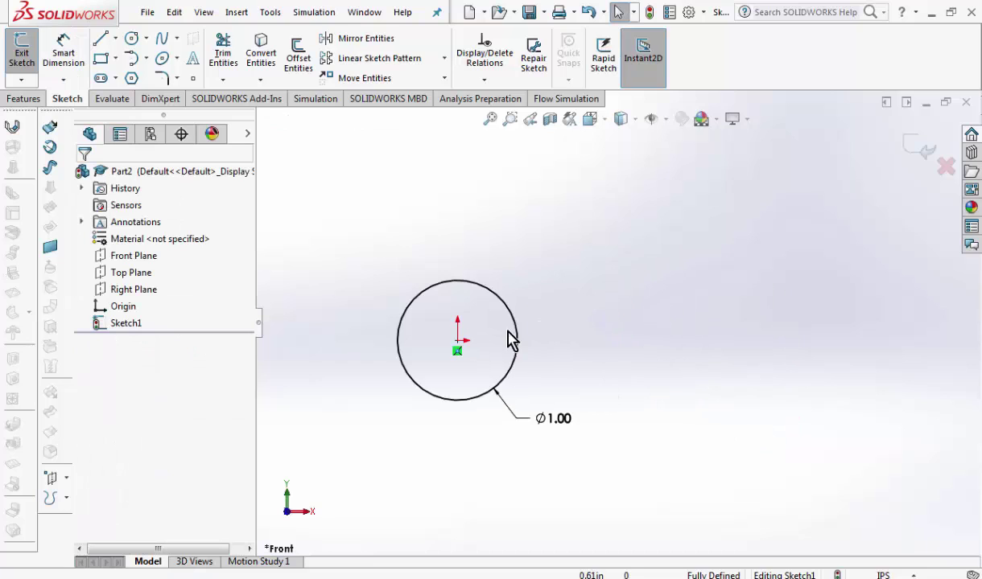
pyautogui.click(115, 39)
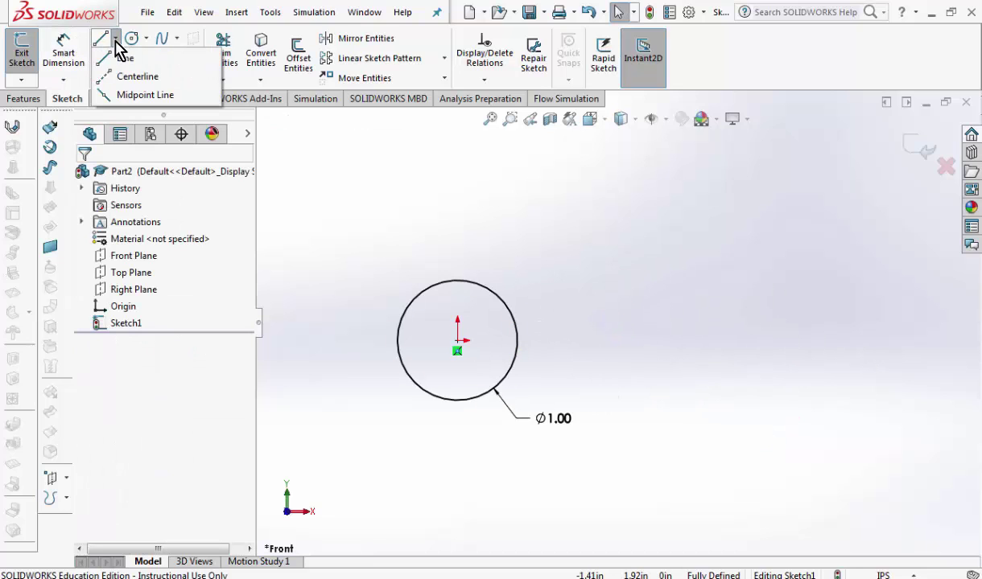
pyautogui.click(139, 76)
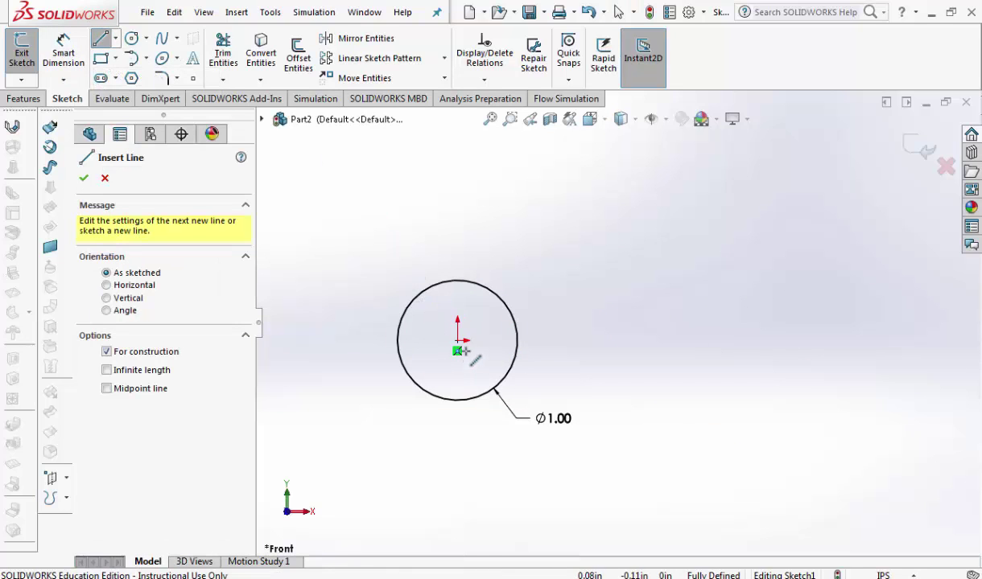
pyautogui.moveTo(457, 340); pyautogui.dragTo(814, 340)
pyautogui.press('Escape')
# - Sketch a second horizontal centerline about 1.45 in long from the origin out to the left of the circle
pyautogui.scroll(2, 477, 280)
pyautogui.scroll(-1, 454, 279)
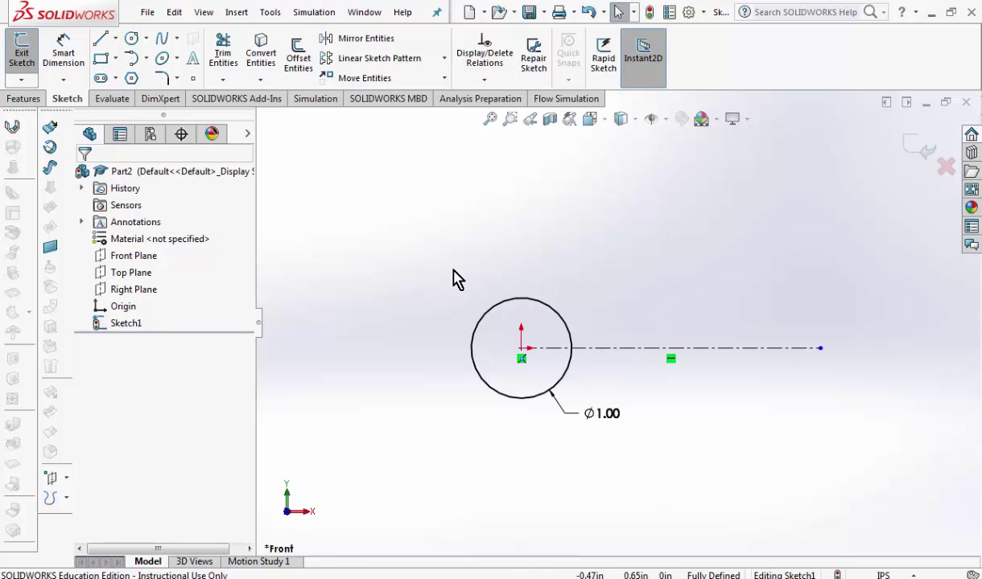
pyautogui.click(115, 38)
pyautogui.click(136, 77)
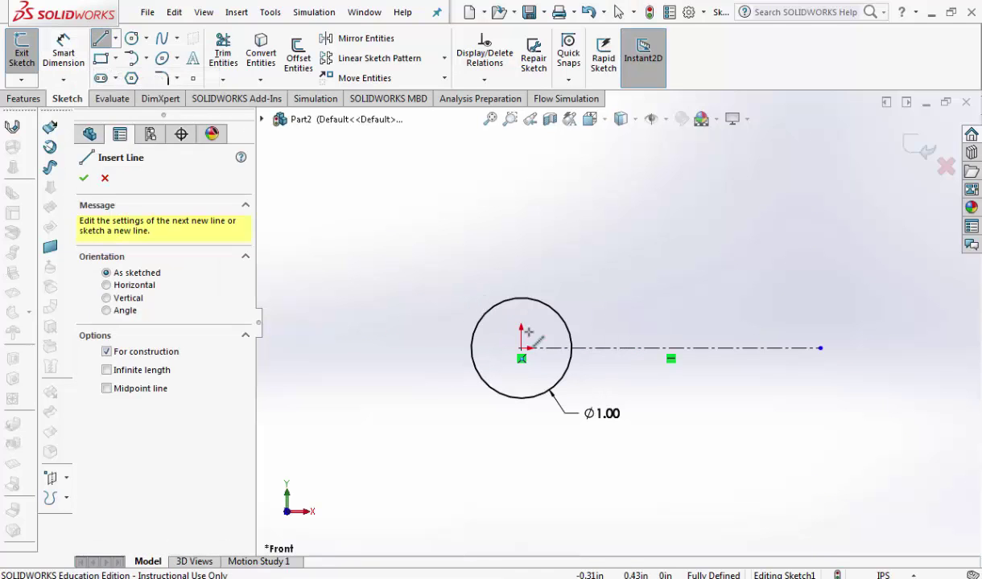
pyautogui.moveTo(521, 348); pyautogui.dragTo(376, 347)
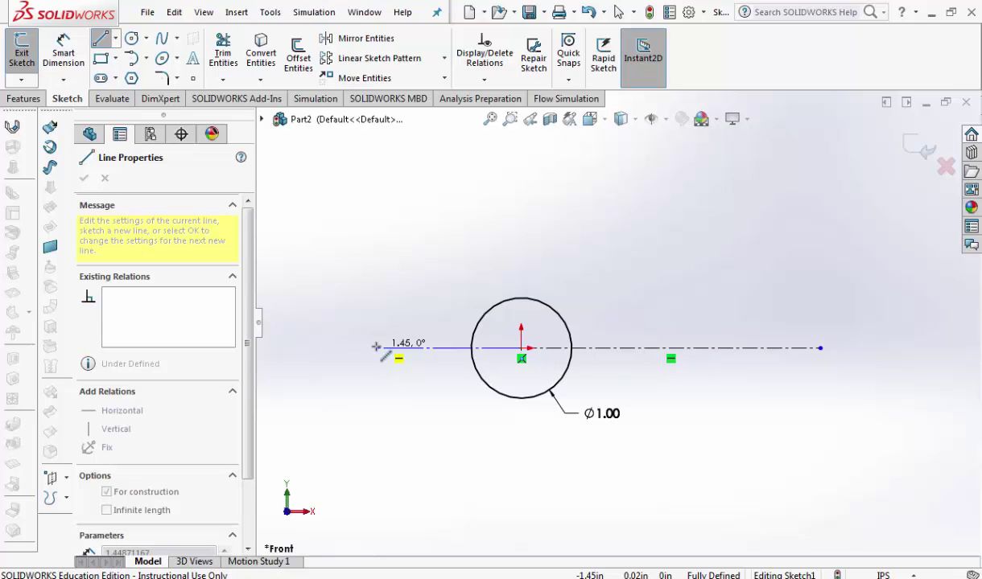
pyautogui.moveTo(376, 346); pyautogui.dragTo(376, 346)
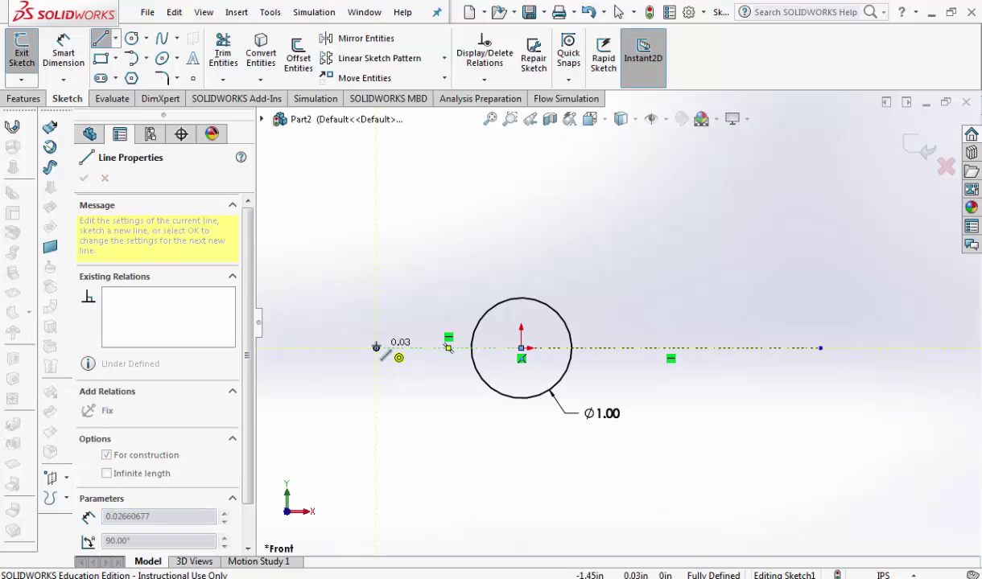
pyautogui.press('Escape')
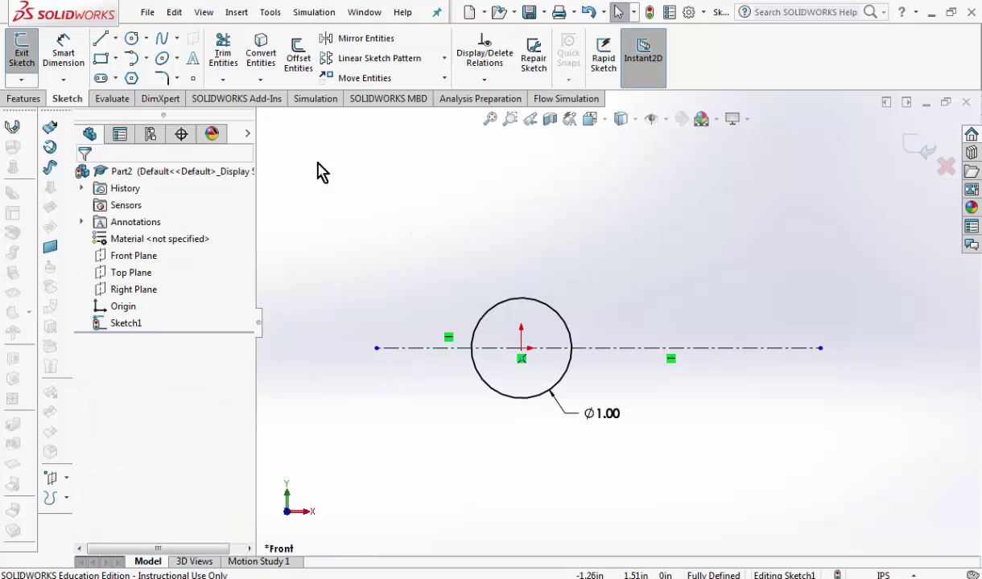
# - Sketch a vertical centerline about 1.97 in long upward from the origin
pyautogui.click(116, 39)
pyautogui.click(124, 76)
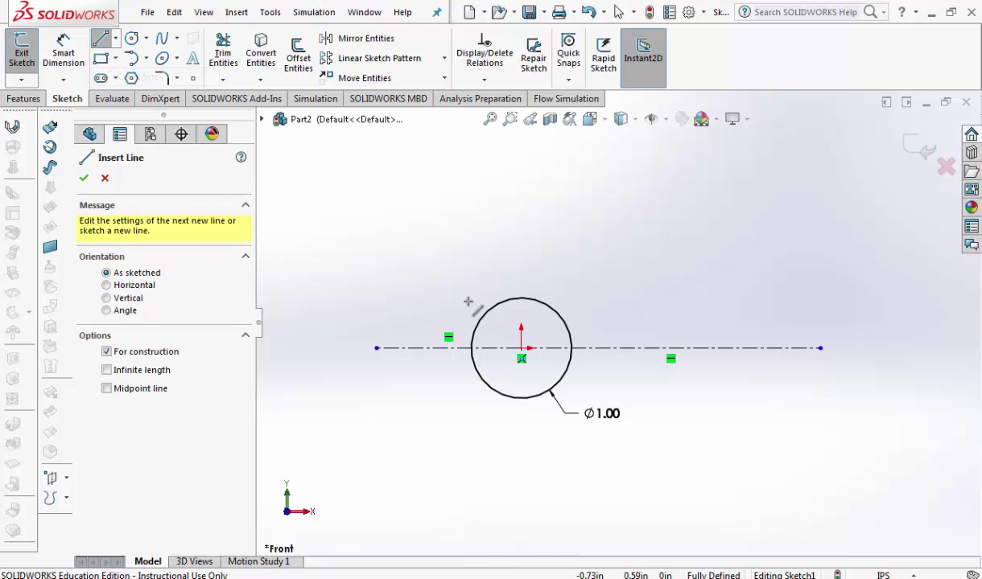
pyautogui.click(521, 348)
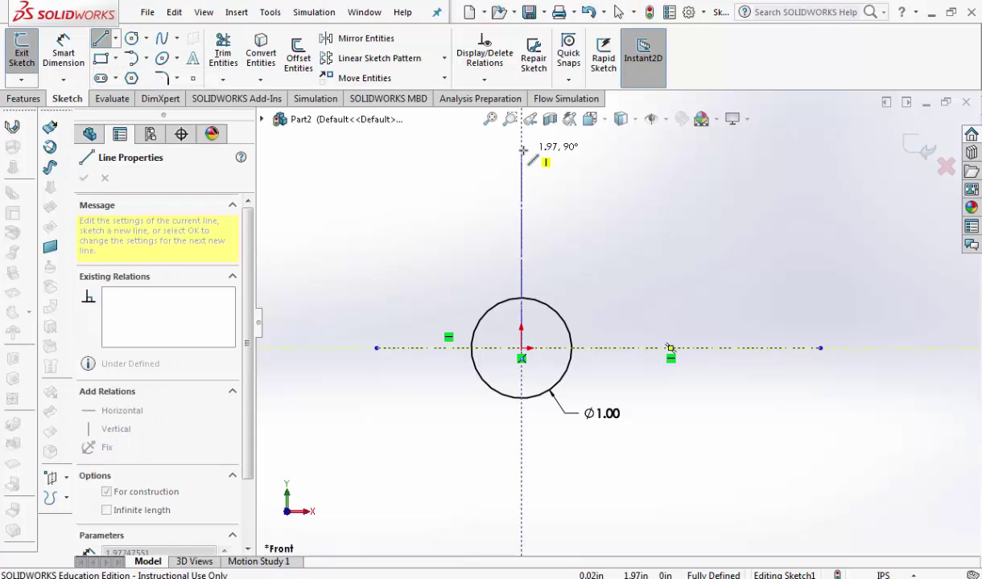
pyautogui.click(521, 150)
pyautogui.press('Escape')
# - Sketch a small circle on each centerline's free end, with radii of about 0.26 in on the left and 0.22 in at the top
pyautogui.click(133, 40)
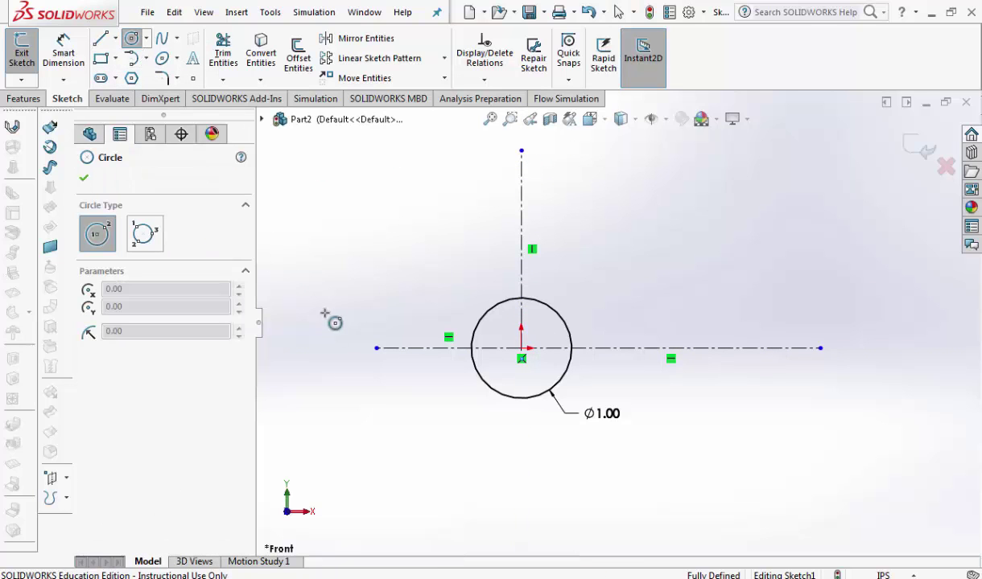
pyautogui.click(375, 347)
pyautogui.click(398, 360)
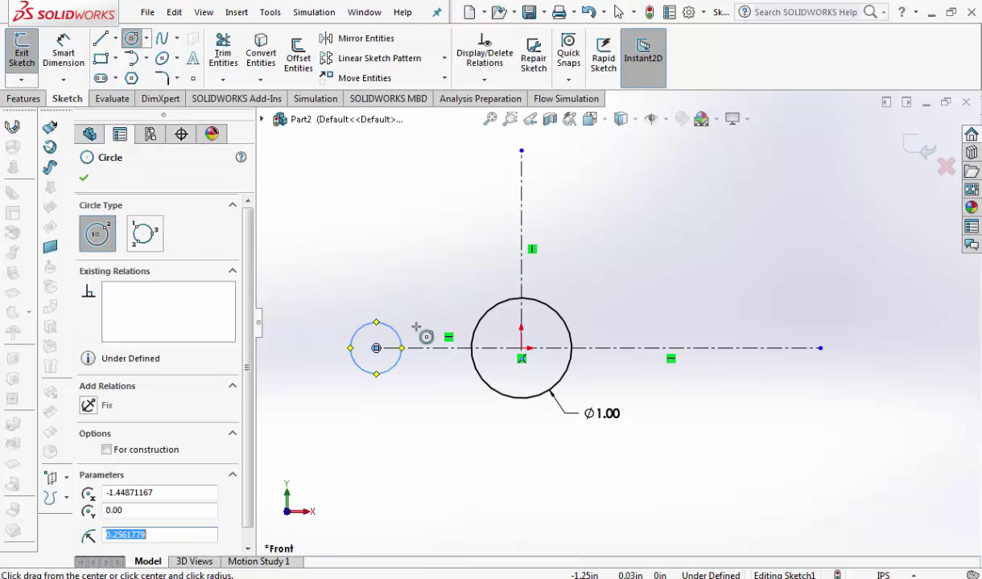
pyautogui.click(521, 151)
pyautogui.click(544, 158)
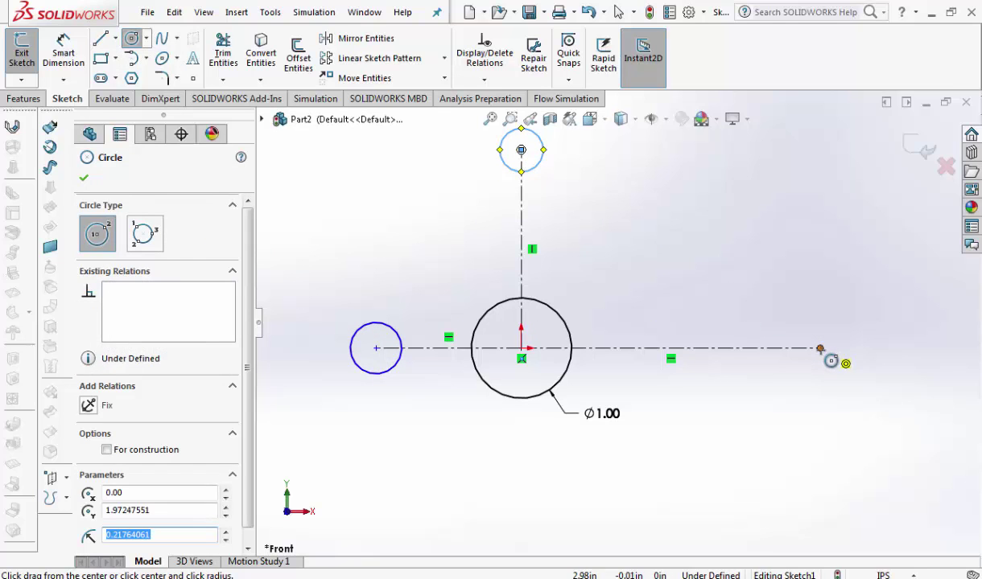
pyautogui.click(820, 349)
pyautogui.click(827, 371)
# - Dimension the left horizontal centerline below the sketch and set its length to 1.5 in
pyautogui.click(64, 53)
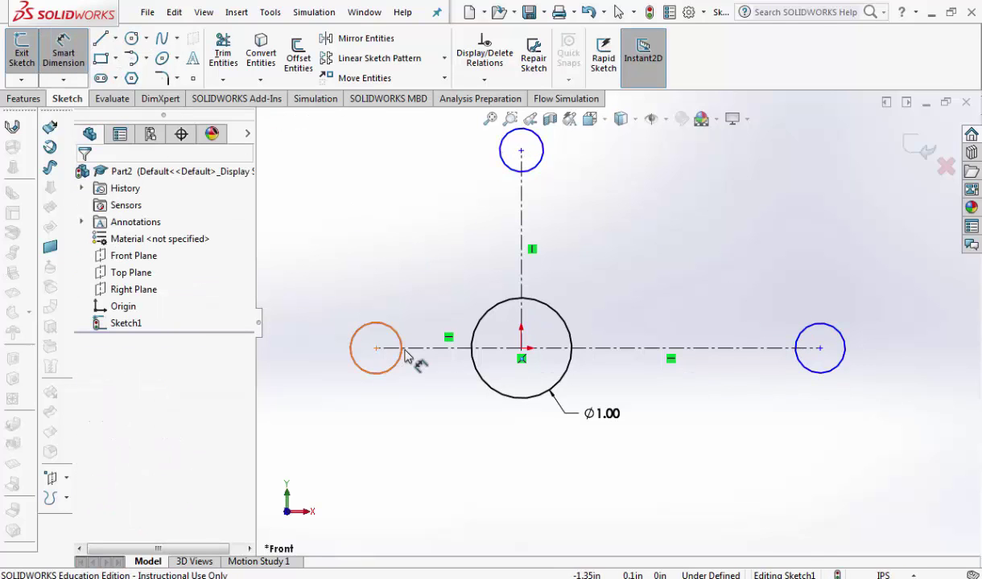
pyautogui.click(441, 357)
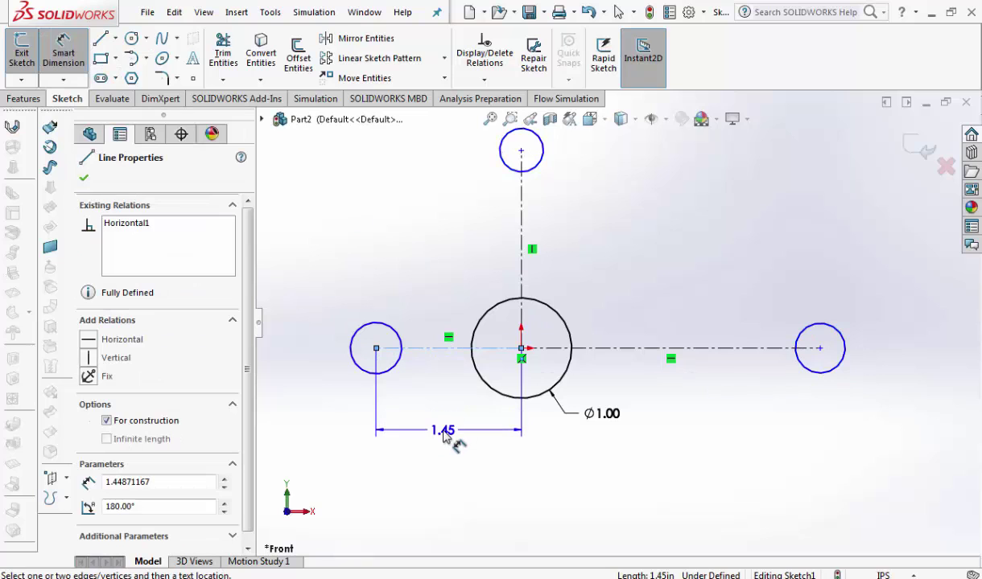
pyautogui.click(447, 434)
pyautogui.write('1.5')
pyautogui.press('Return')
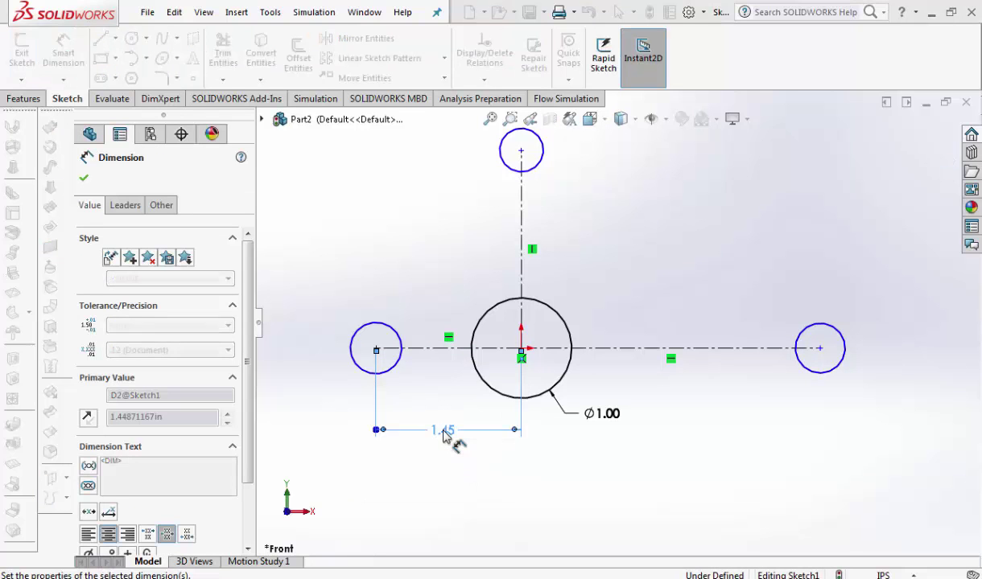
# - Dimension the right horizontal centerline below the sketch and set its length to 3 in
pyautogui.click(647, 352)
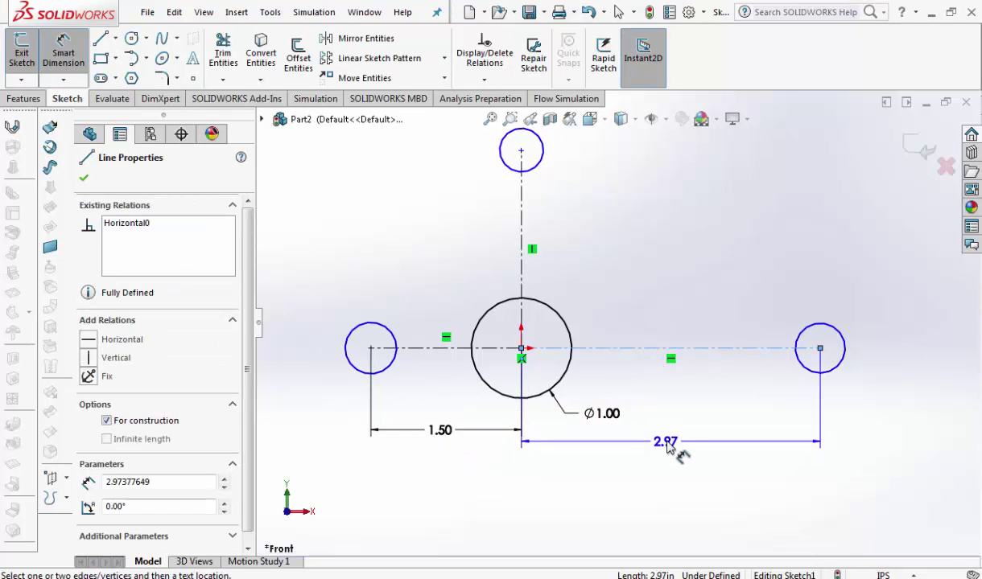
pyautogui.click(670, 434)
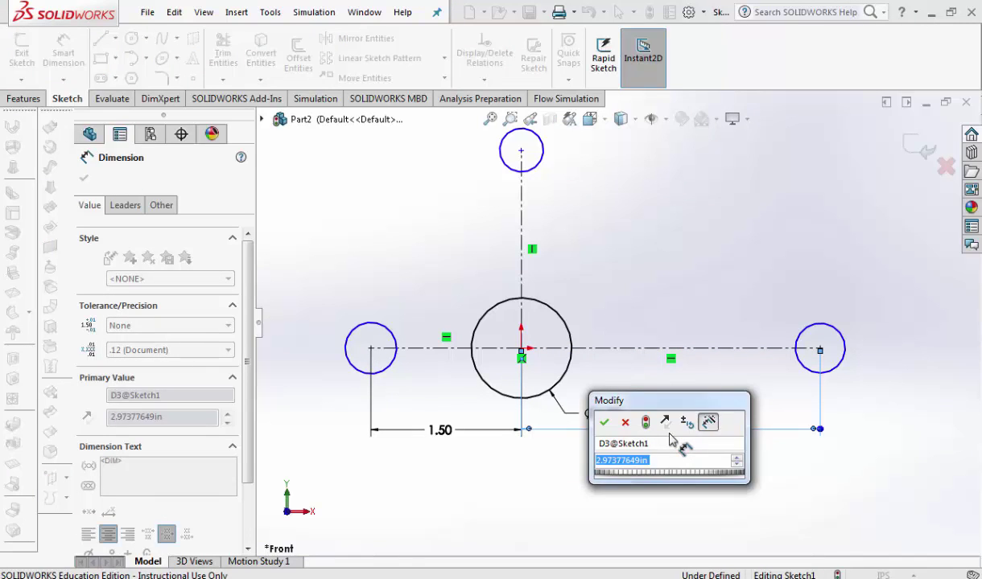
pyautogui.write('3')
pyautogui.press('Return')
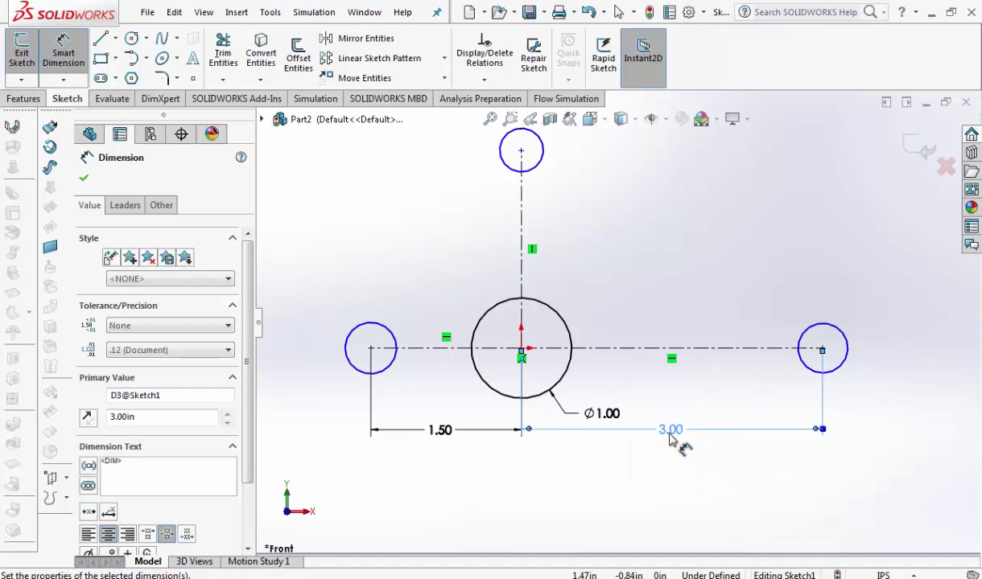
# - Dimension the vertical centerline on the left side of the sketch and set its length to 2.5 in
pyautogui.click(521, 229)
pyautogui.click(306, 241)
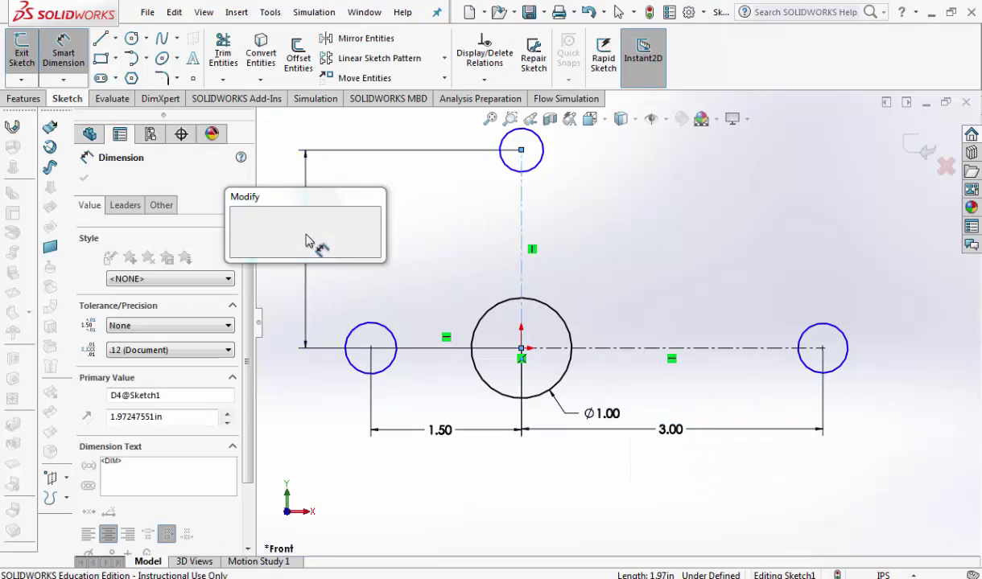
pyautogui.write('2.5')
pyautogui.press('Return')
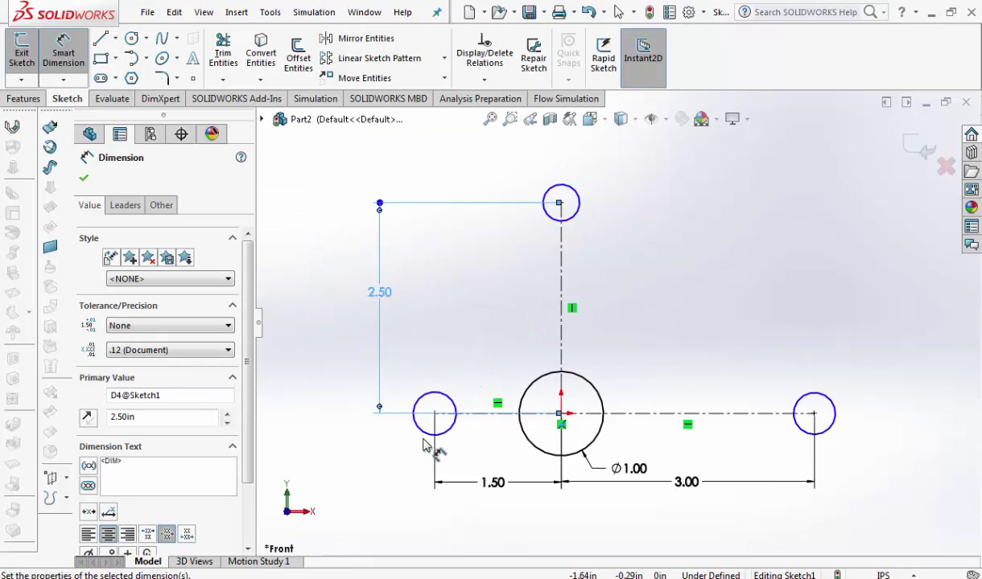
# - Add a diameter dimension to the small top circle, accepting its drawn size
pyautogui.click(561, 202)
pyautogui.click(465, 172)
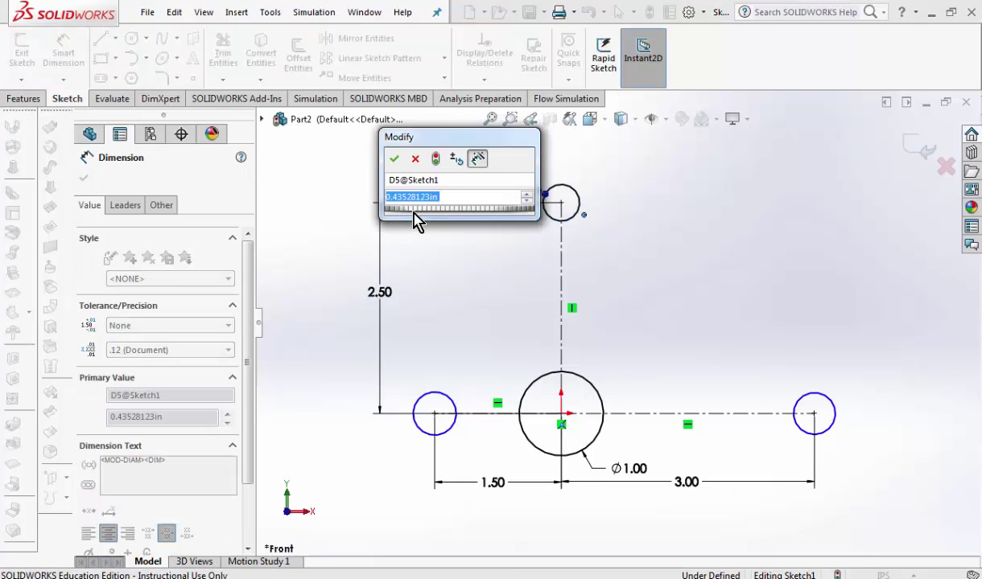
pyautogui.click(394, 160)
pyautogui.press('Escape')
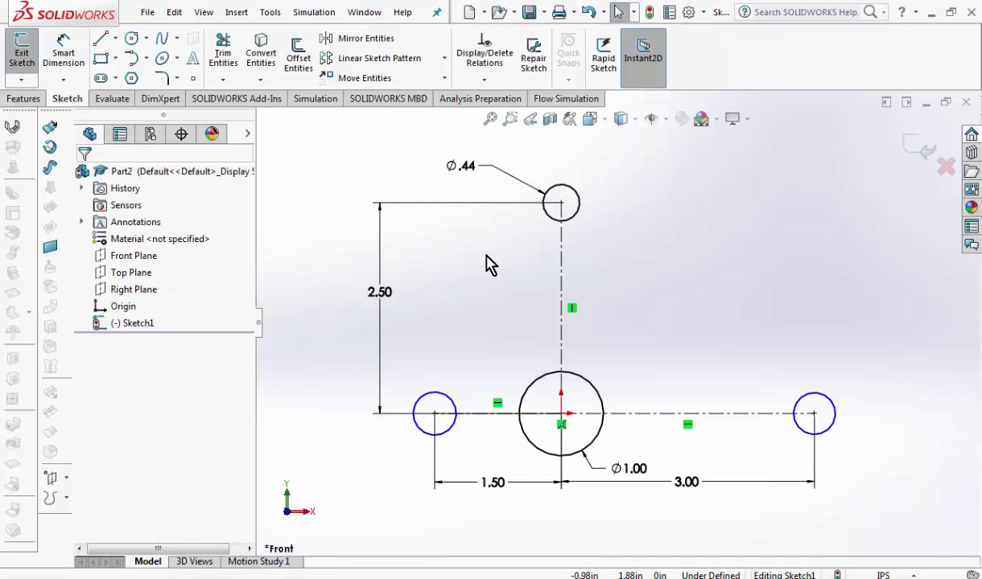
# - Display the top circle's diameter dimension as a radius and set it to 0.34 in
pyautogui.rightClick(473, 176)
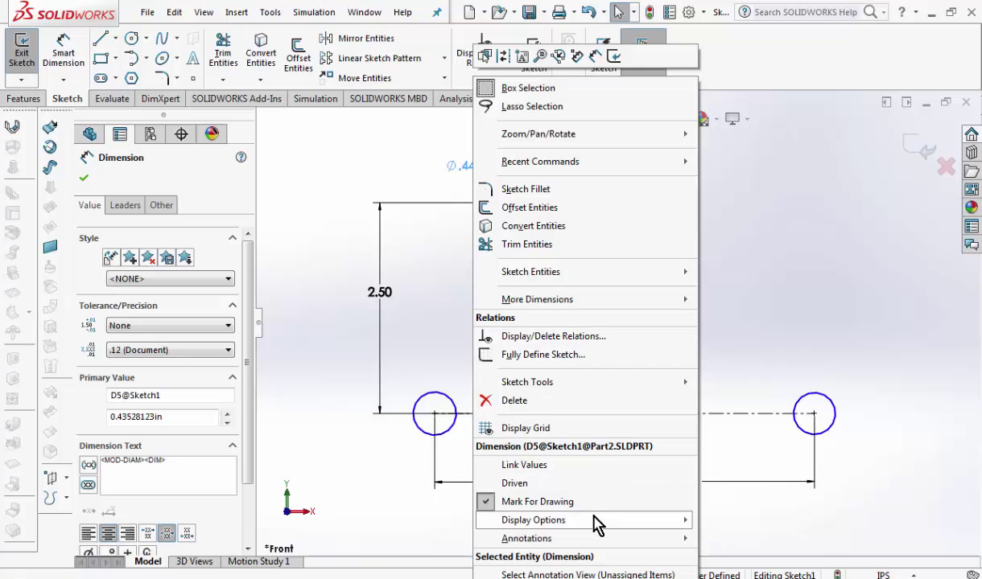
pyautogui.moveTo(540, 528)
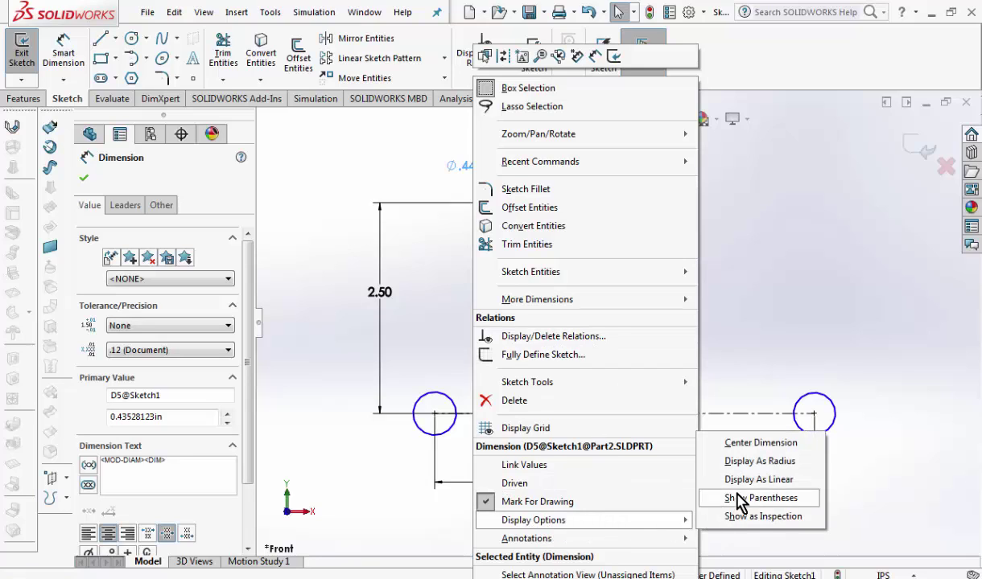
pyautogui.click(760, 465)
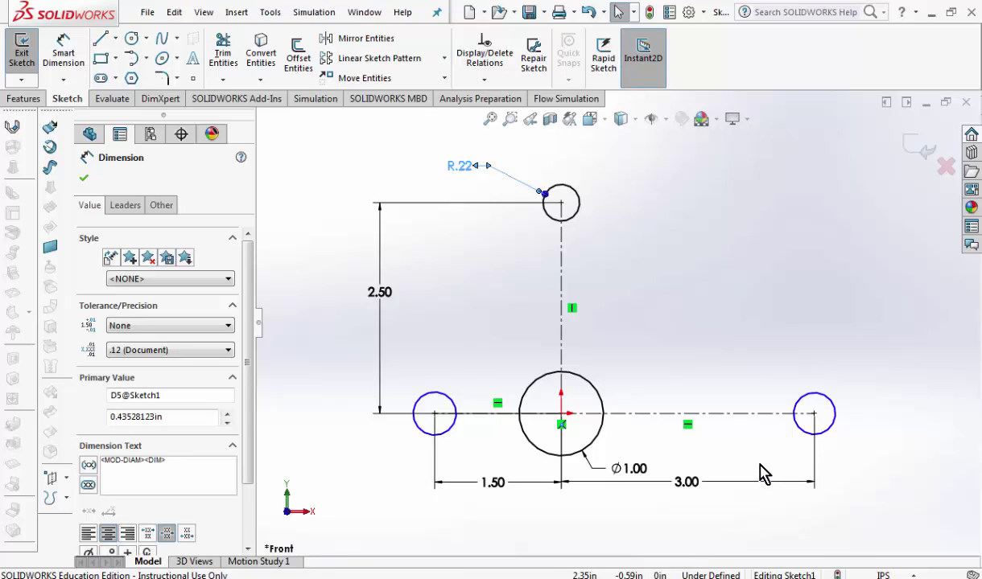
pyautogui.doubleClick(463, 166)
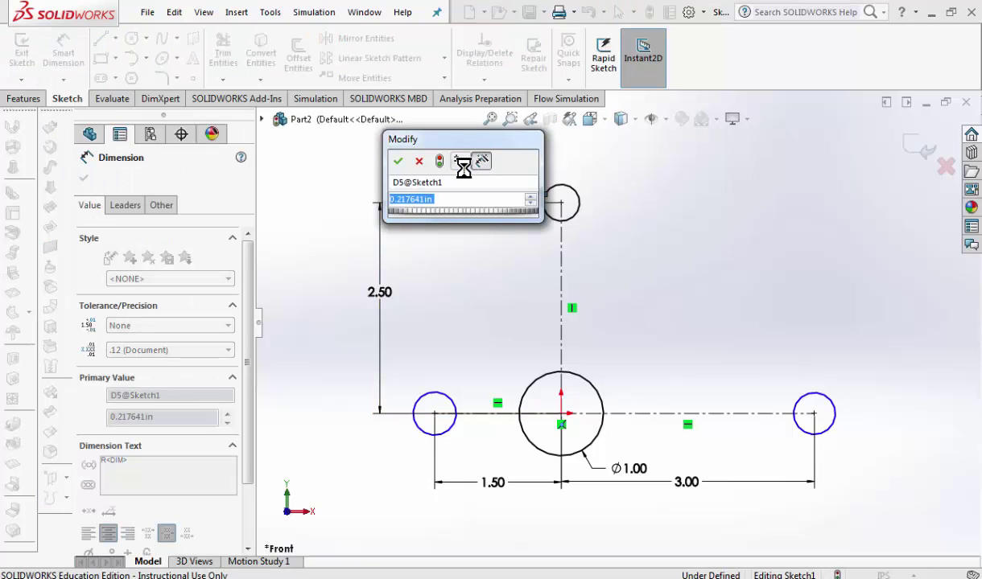
pyautogui.write('.34')
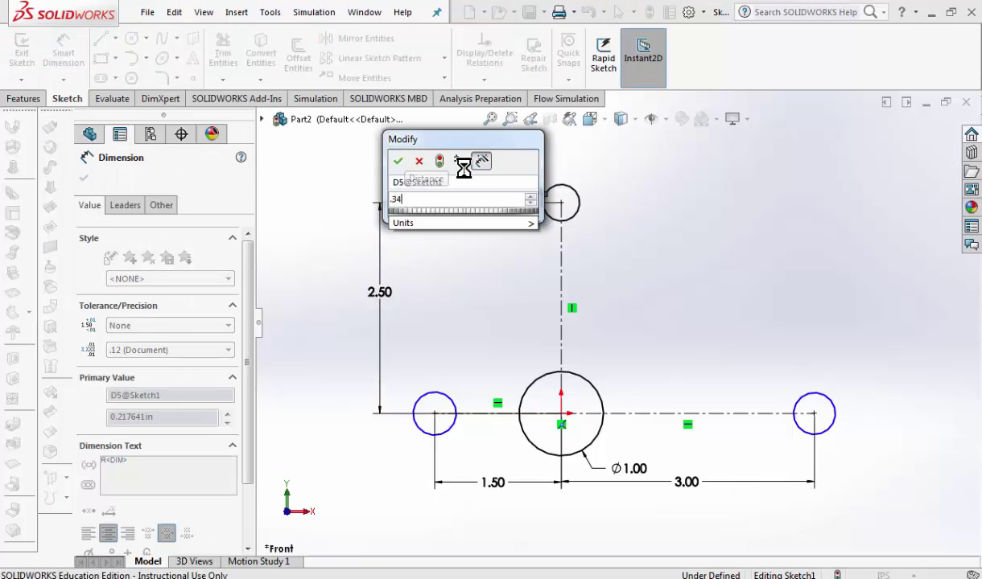
pyautogui.press('Return')
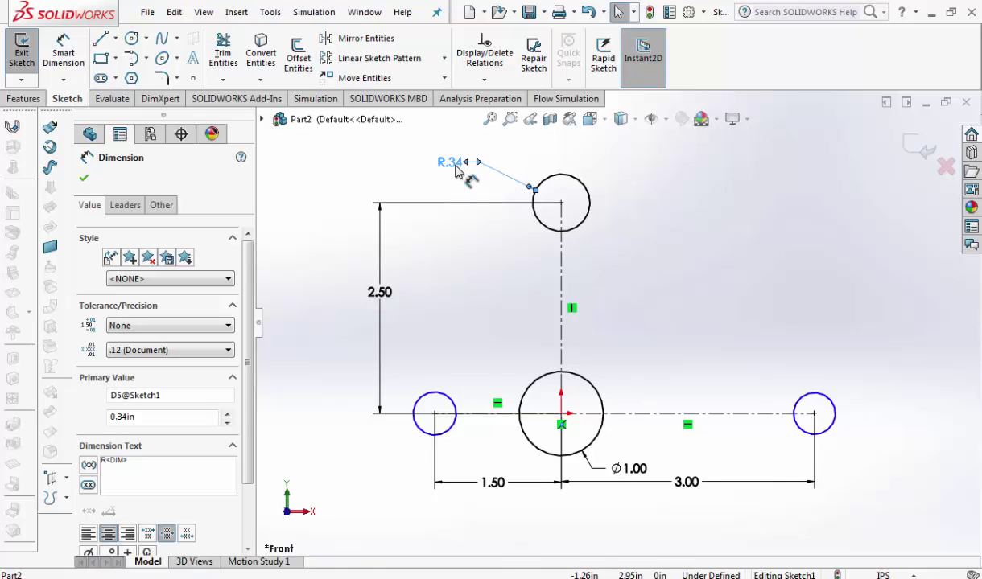
# - Change the top circle's radius dimension back to a diameter display
pyautogui.rightClick(458, 167)
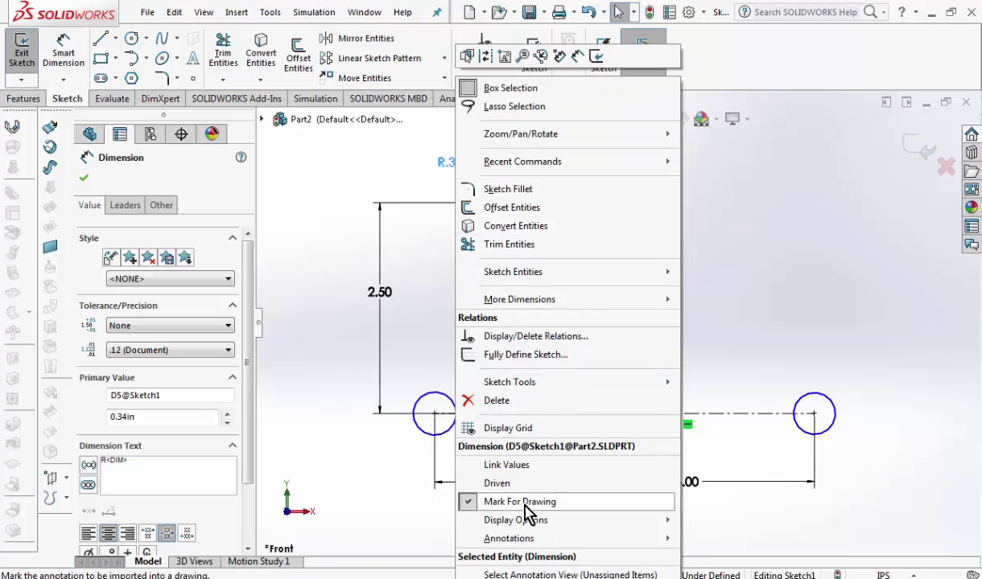
pyautogui.moveTo(543, 520)
pyautogui.click(739, 461)
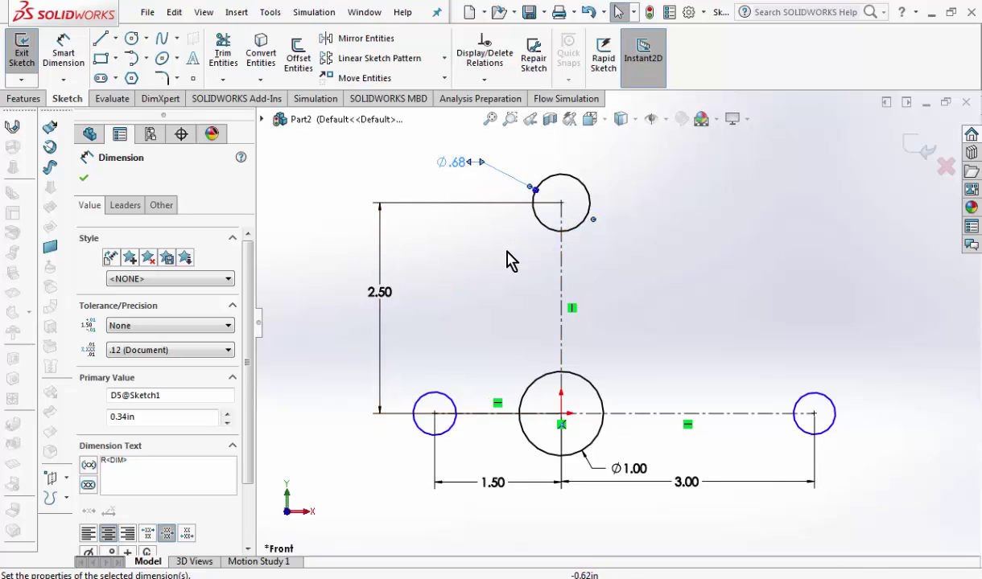
pyautogui.click(504, 278)
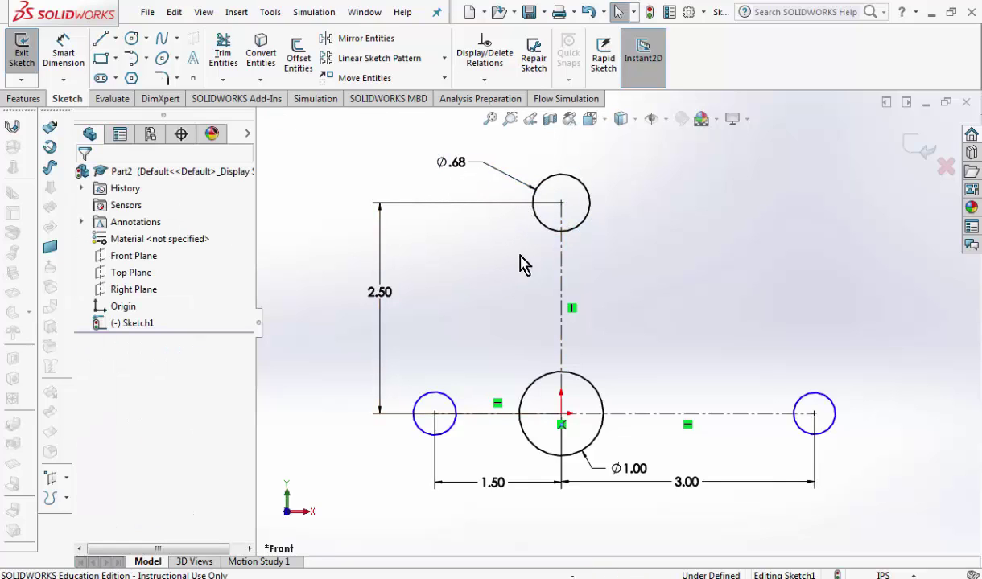
# - Add an Equal relation between the left, top and right small circles
pyautogui.click(455, 406)
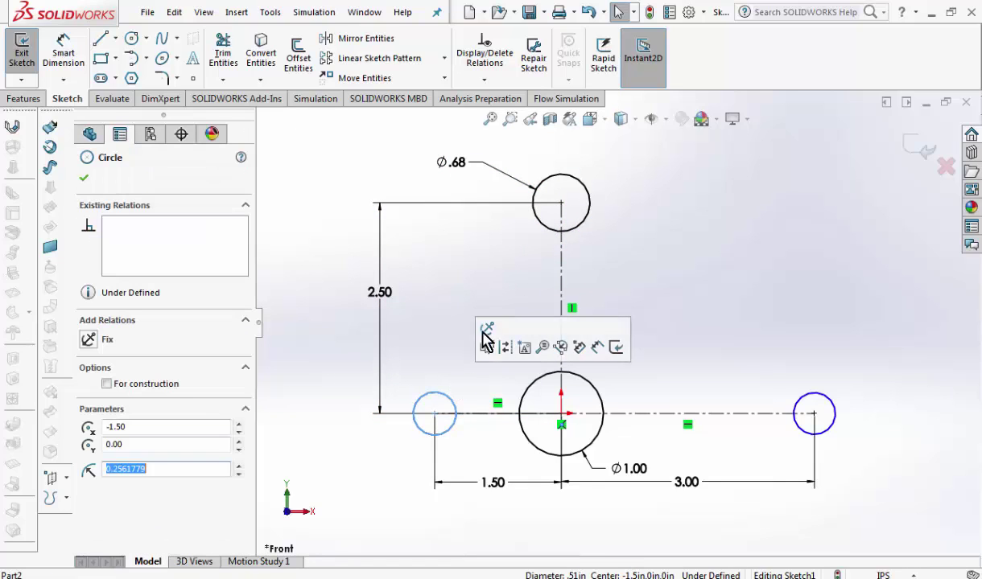
pyautogui.keyDown('ctrl'); pyautogui.click(540, 226); pyautogui.keyUp('ctrl')
pyautogui.keyDown('ctrl'); pyautogui.click(801, 402); pyautogui.keyUp('ctrl')
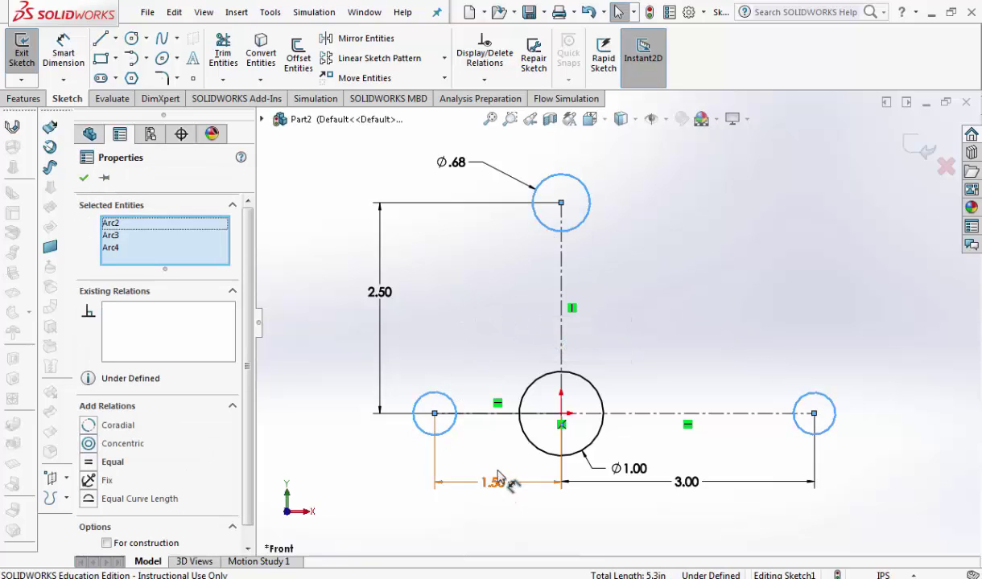
pyautogui.click(108, 461)
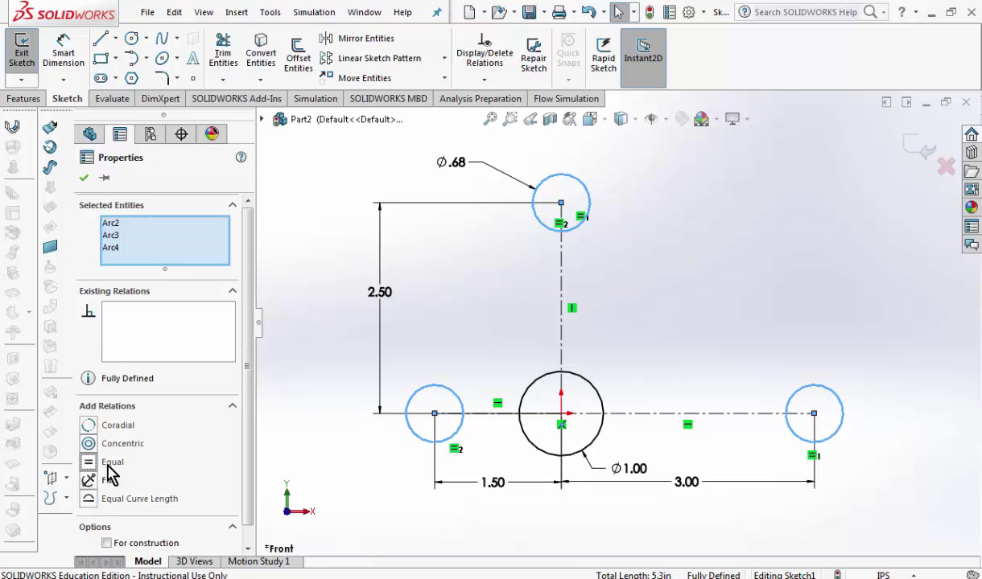
pyautogui.click(294, 185)
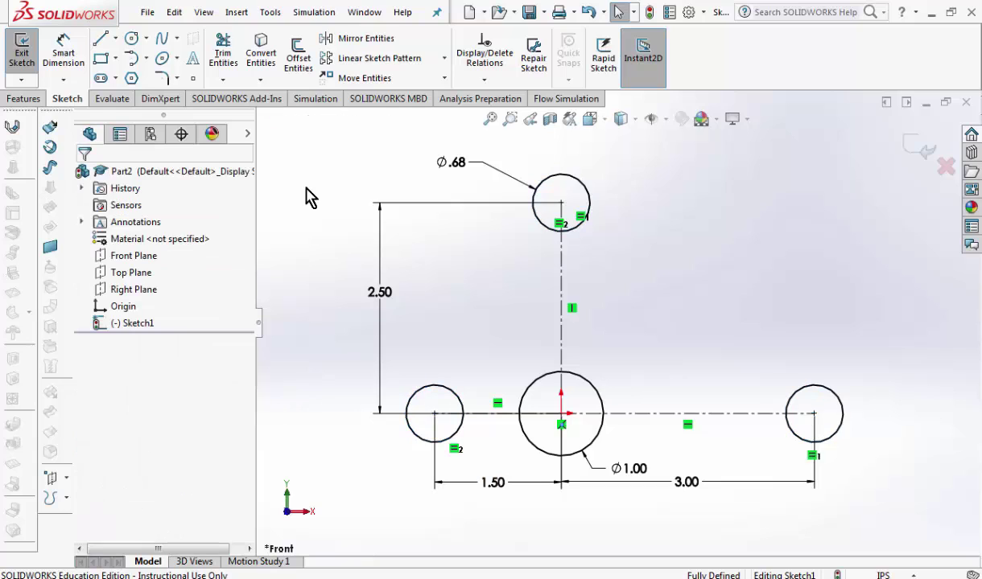
# - Draw two outer lines tangent to the circles, joining the top circle to the left and right small circles
pyautogui.scroll(2, 724, 399)
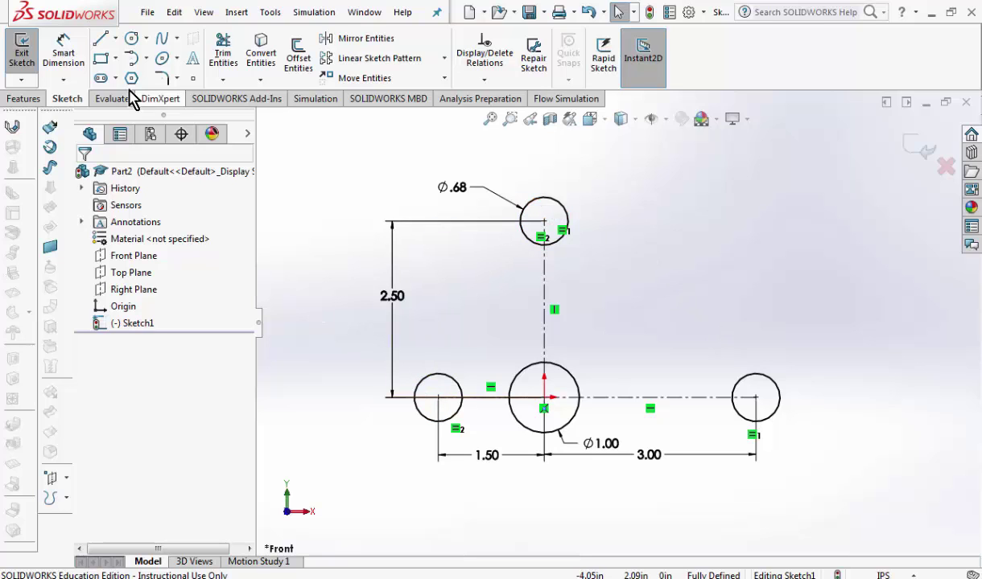
pyautogui.click(103, 42)
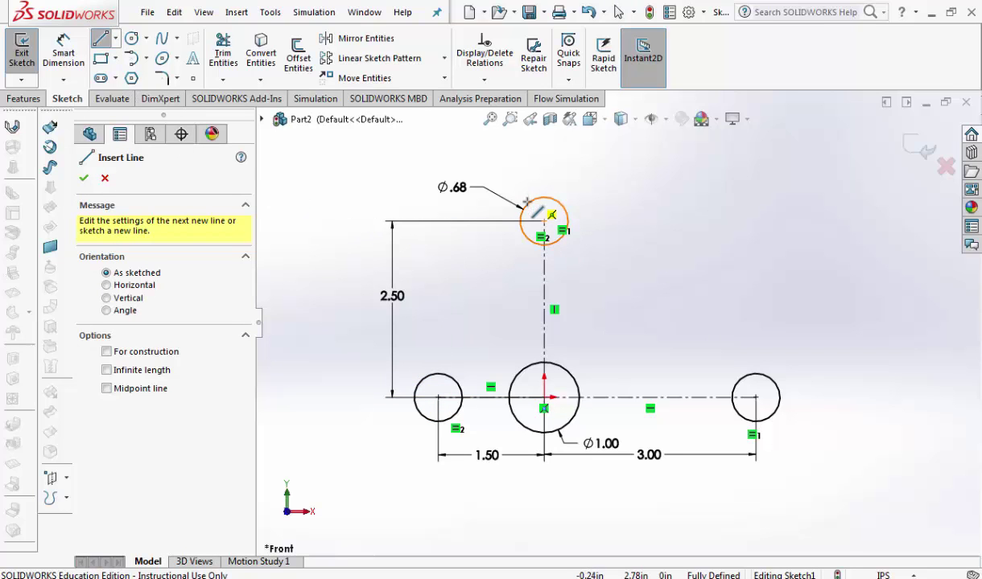
pyautogui.click(544, 221)
pyautogui.scroll(-2, 434, 289)
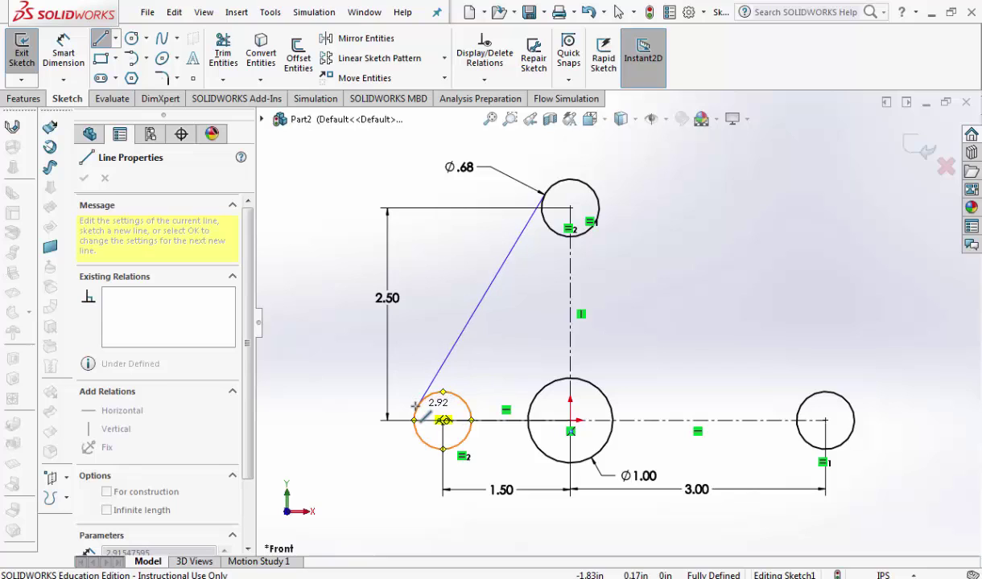
pyautogui.click(415, 405)
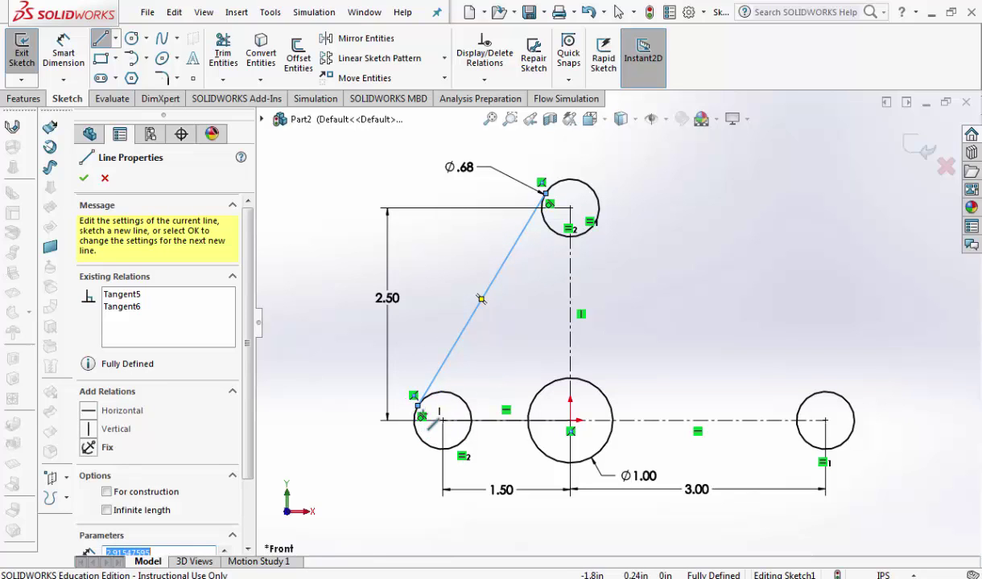
pyautogui.click(581, 185)
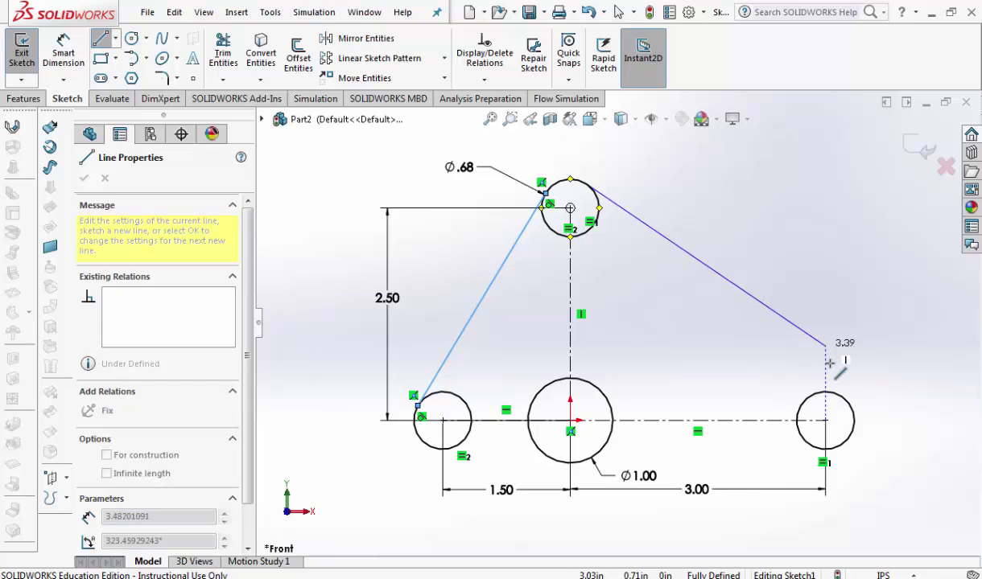
pyautogui.click(840, 391)
pyautogui.press('Escape')
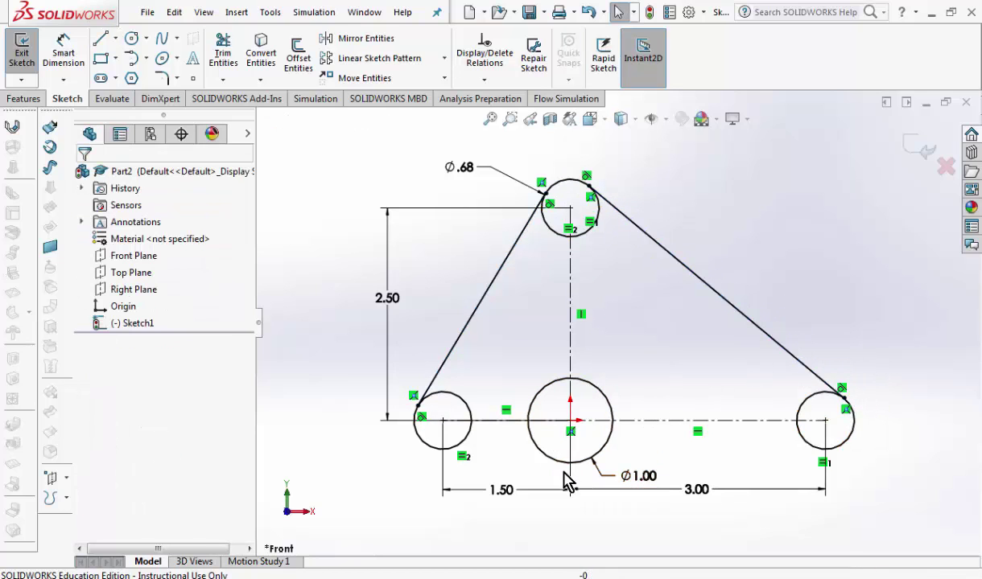
# - Sketch a circle of about 0.84 in radius centred on the origin, around the 1 in circle
pyautogui.click(131, 38)
pyautogui.click(570, 421)
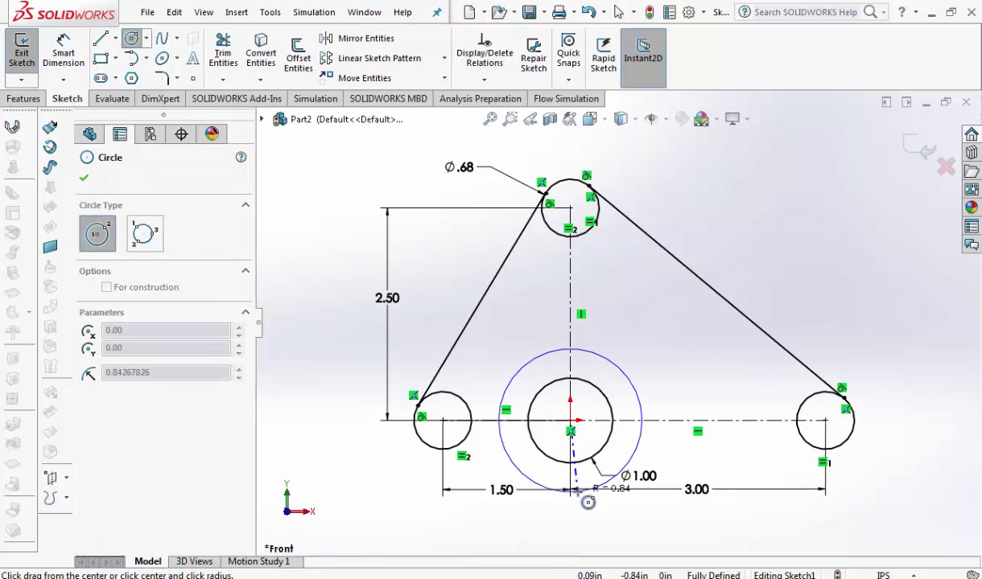
pyautogui.click(620, 470)
pyautogui.press('Escape')
# - Dimension the outer circle at the origin below the sketch and set its diameter to 1.5 in
pyautogui.click(63, 52)
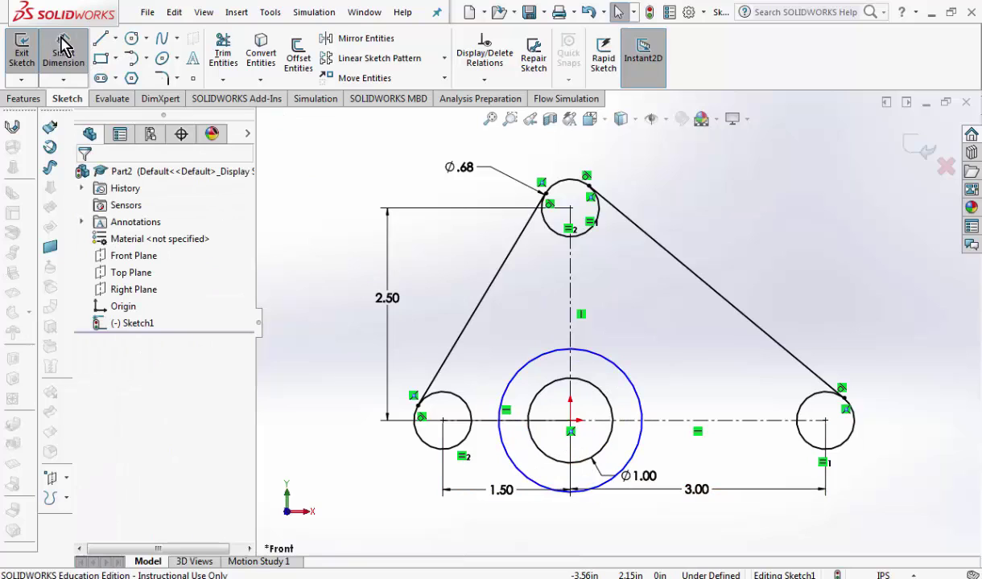
pyautogui.click(536, 483)
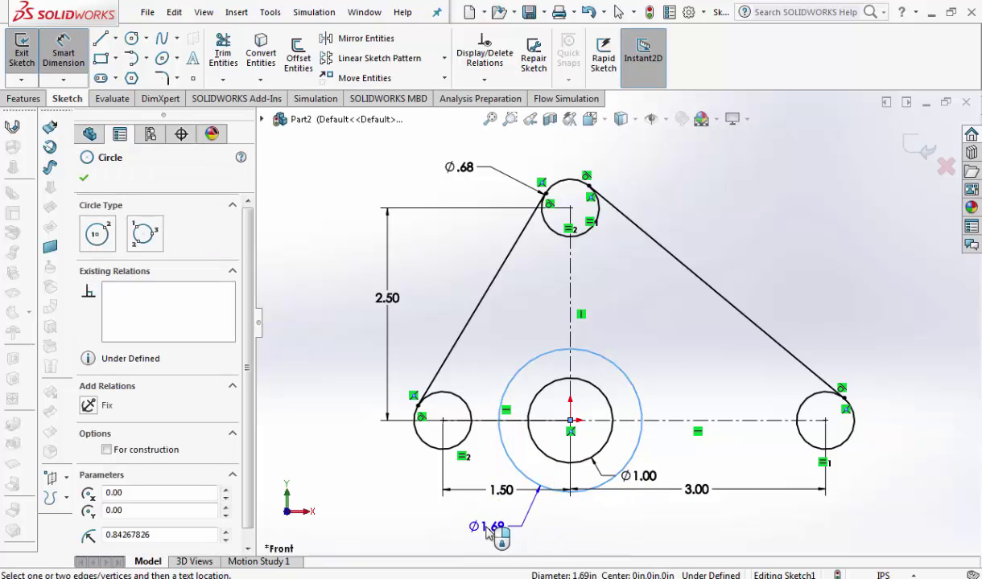
pyautogui.click(486, 531)
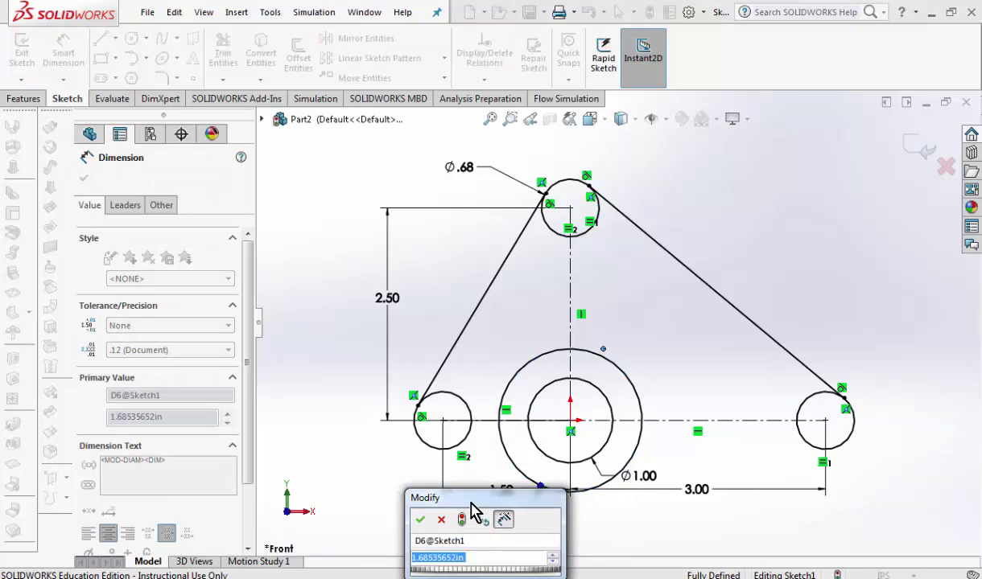
pyautogui.moveTo(471, 504); pyautogui.dragTo(367, 428)
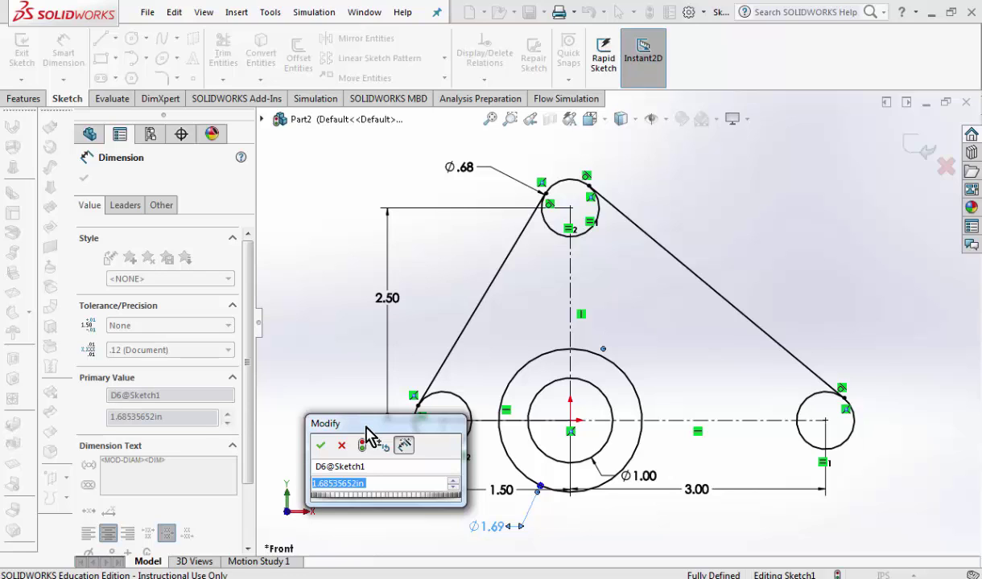
pyautogui.write('1.5')
pyautogui.press('Return')
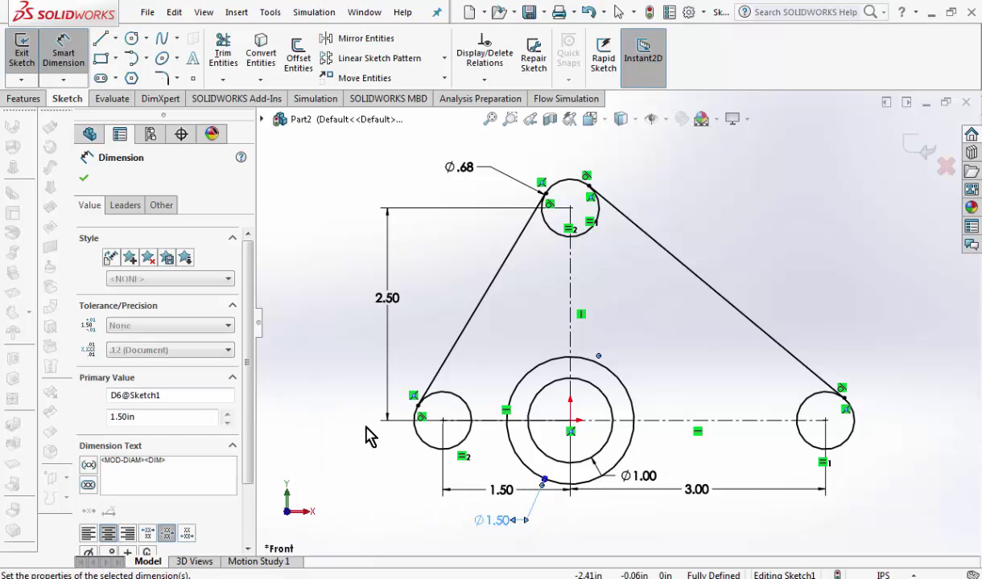
pyautogui.click(373, 435)
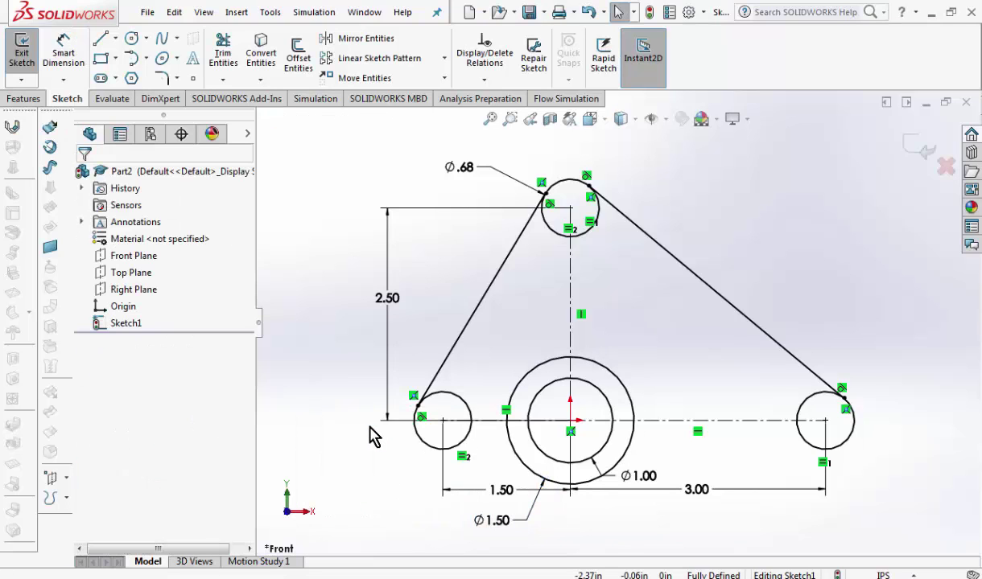
# - Draw two lines from the undersides of the left and right small circles to the bottom of the 1.5 in circle
pyautogui.click(101, 39)
pyautogui.click(419, 435)
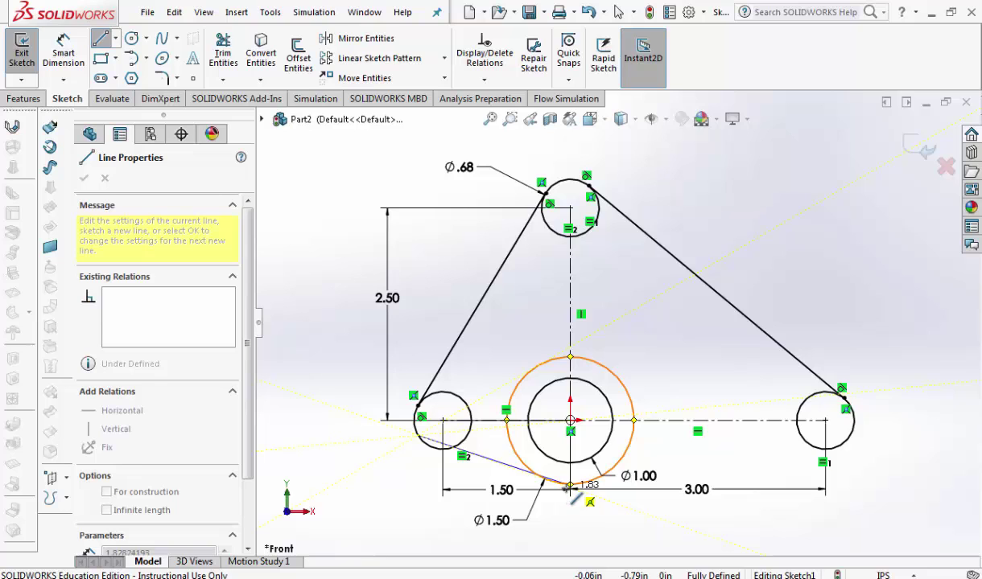
pyautogui.click(550, 483)
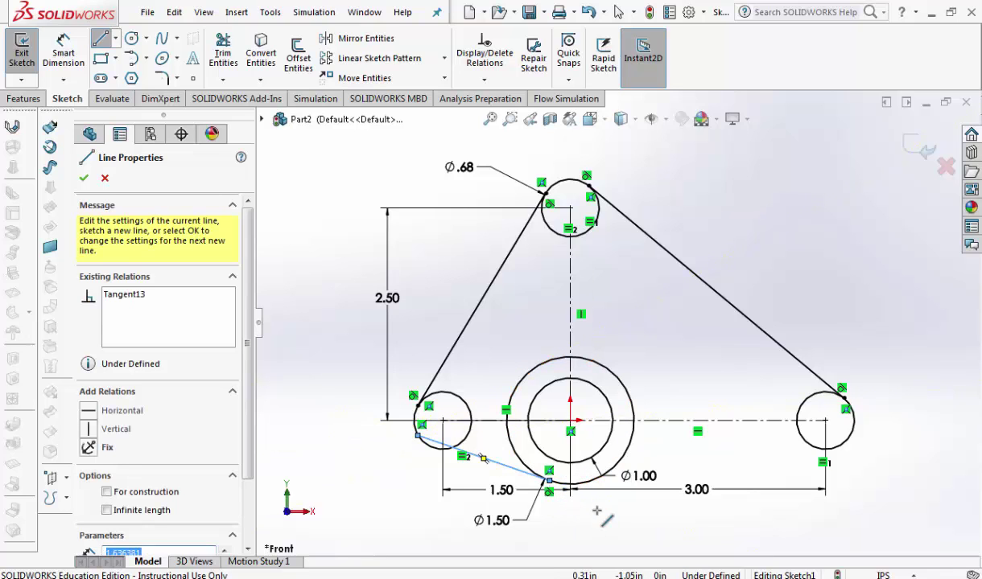
pyautogui.press('Escape')
pyautogui.click(99, 37)
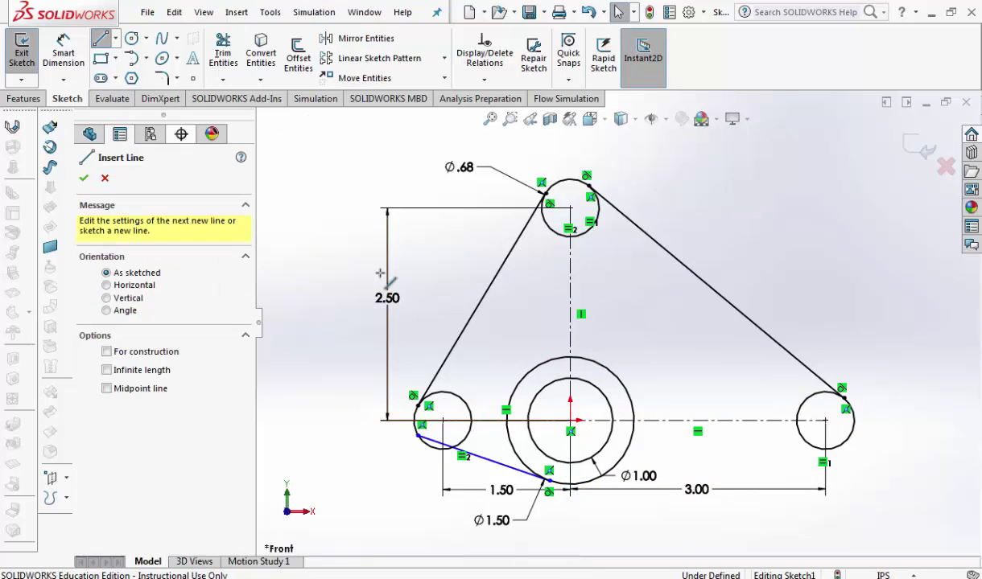
pyautogui.click(839, 447)
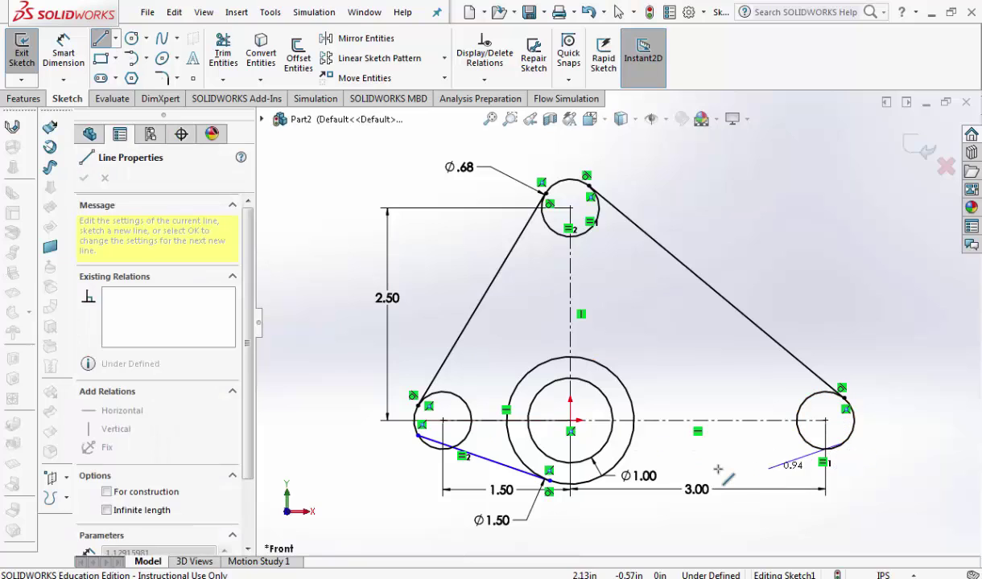
pyautogui.click(581, 483)
pyautogui.press('Escape')
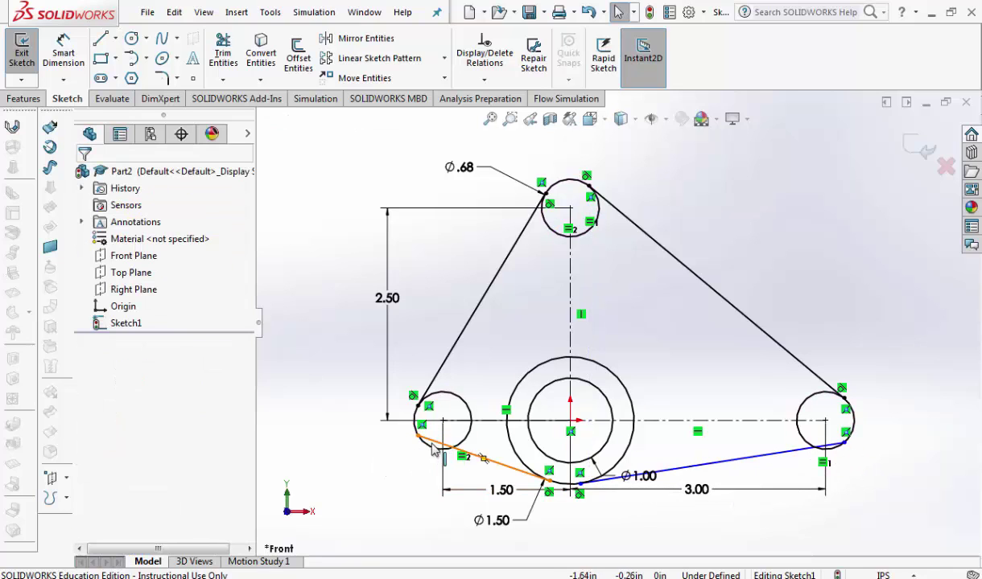
# - Add a Tangent relation between the lower right line and the right small circle
pyautogui.click(818, 458)
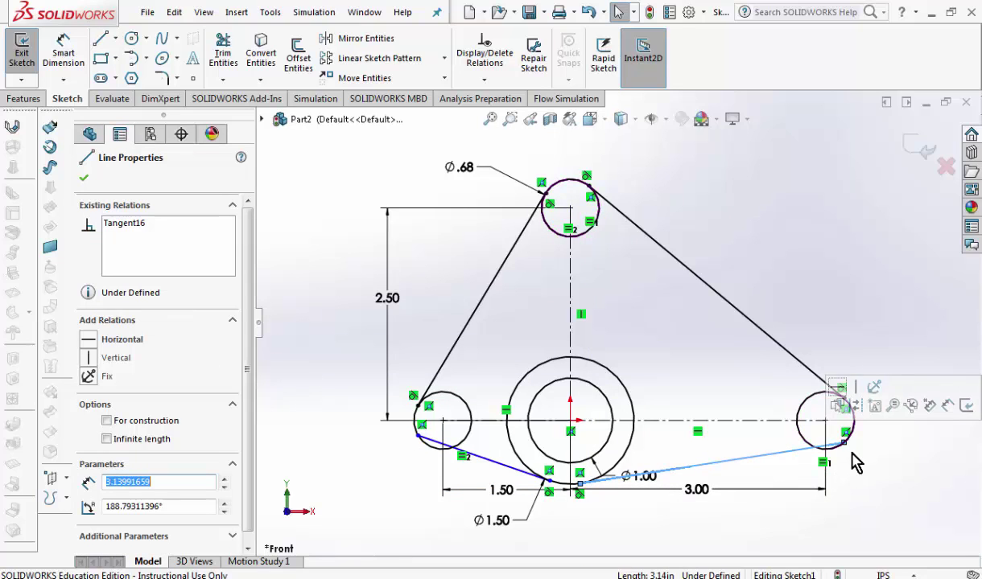
pyautogui.keyDown('ctrl'); pyautogui.click(855, 433); pyautogui.keyUp('ctrl')
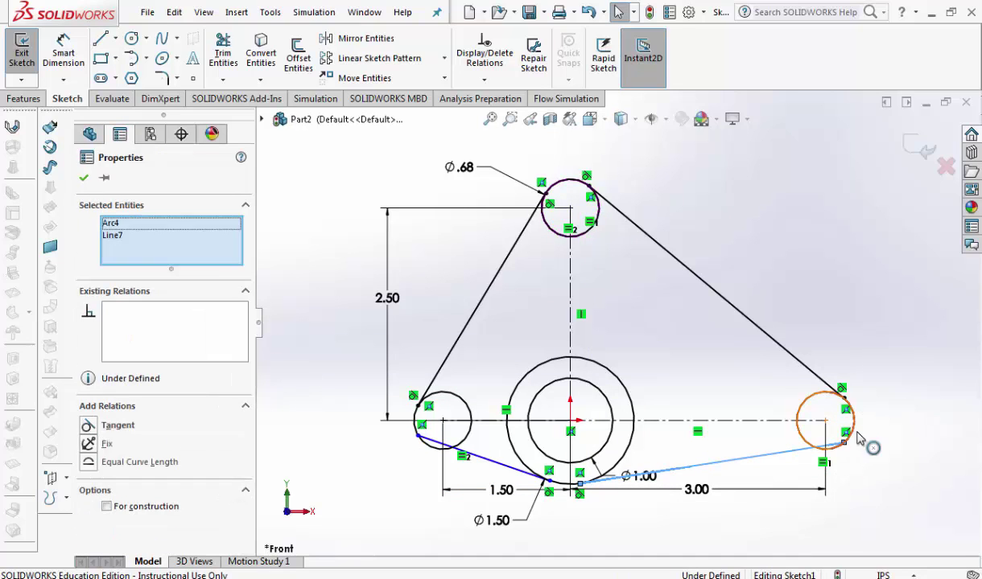
pyautogui.click(91, 426)
pyautogui.click(366, 465)
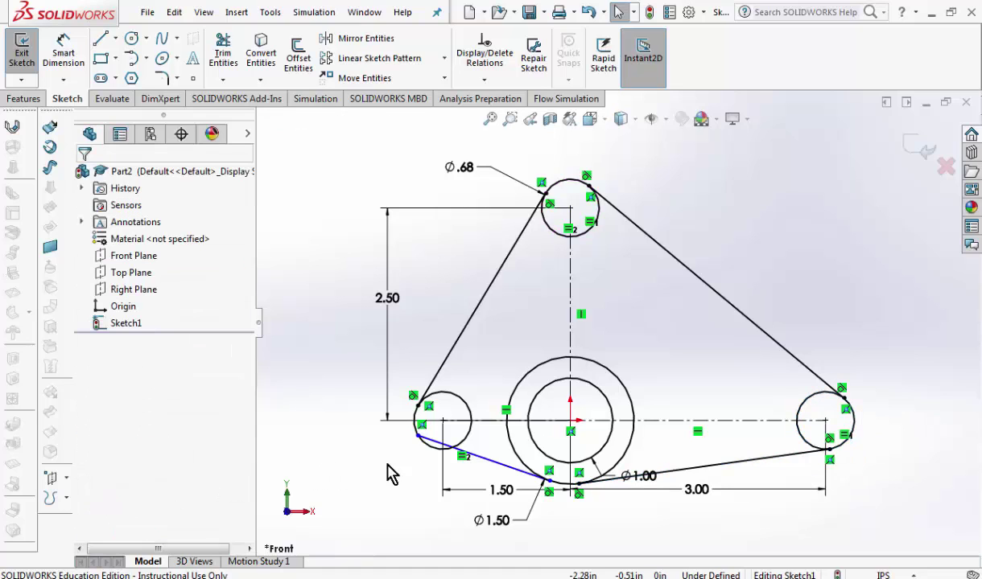
# - Add a Tangent relation between the lower left line and the left small circle
pyautogui.click(501, 473)
pyautogui.keyDown('ctrl'); pyautogui.click(425, 441); pyautogui.keyUp('ctrl')
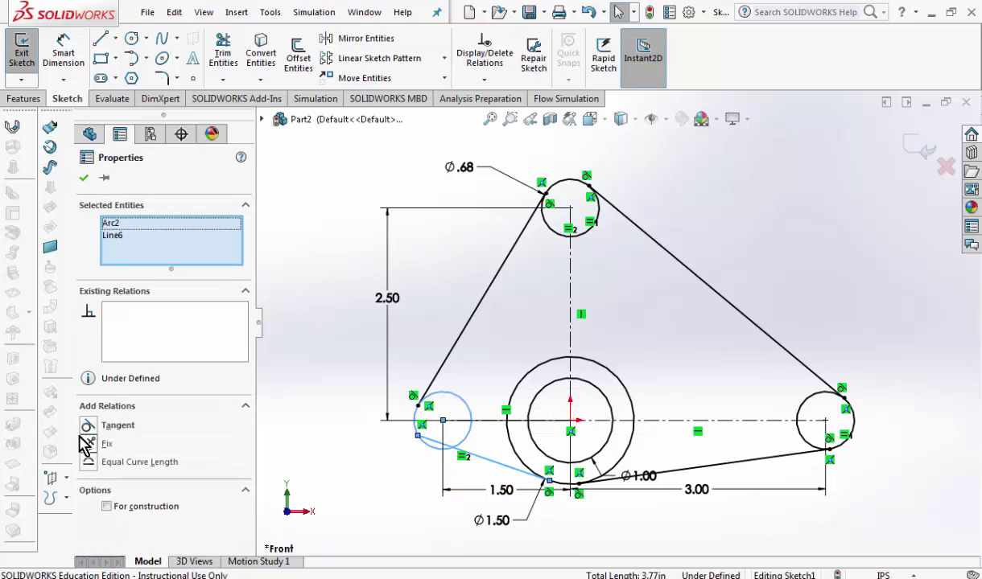
pyautogui.click(91, 426)
pyautogui.click(352, 469)
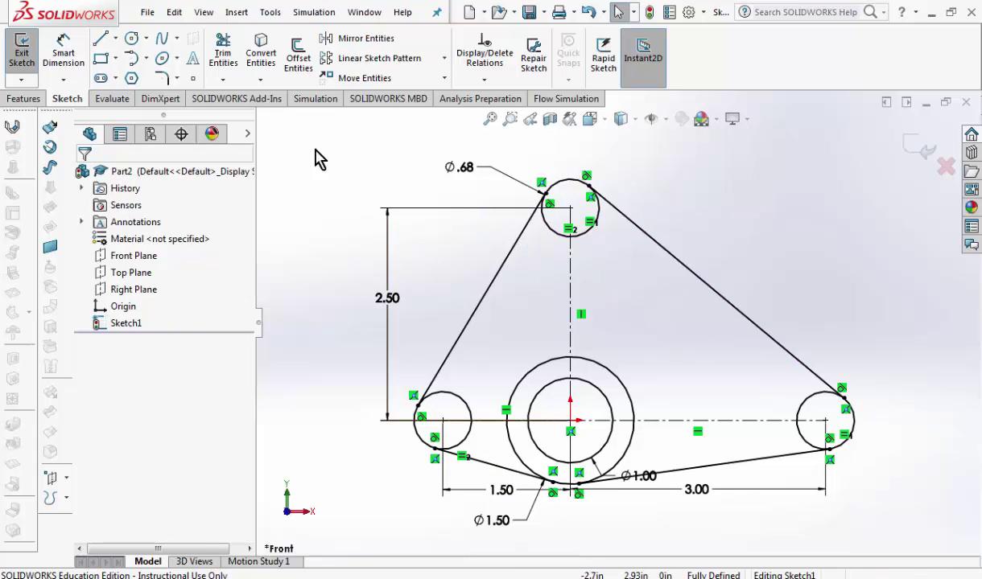
# - Trim away the inner portions of the three small corner circles with Trim to closest, keeping only the outer corner arcs
pyautogui.click(227, 63)
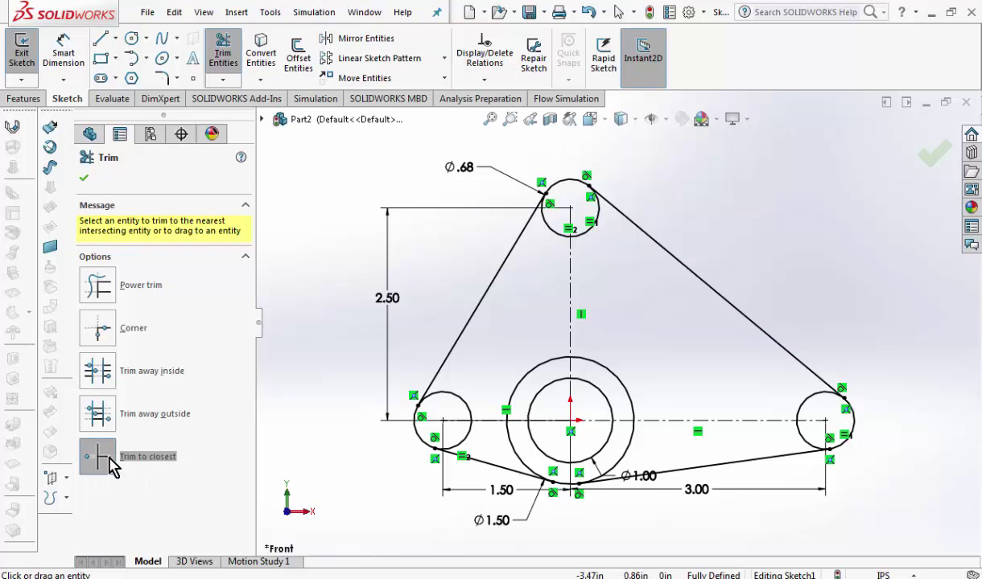
pyautogui.click(561, 232)
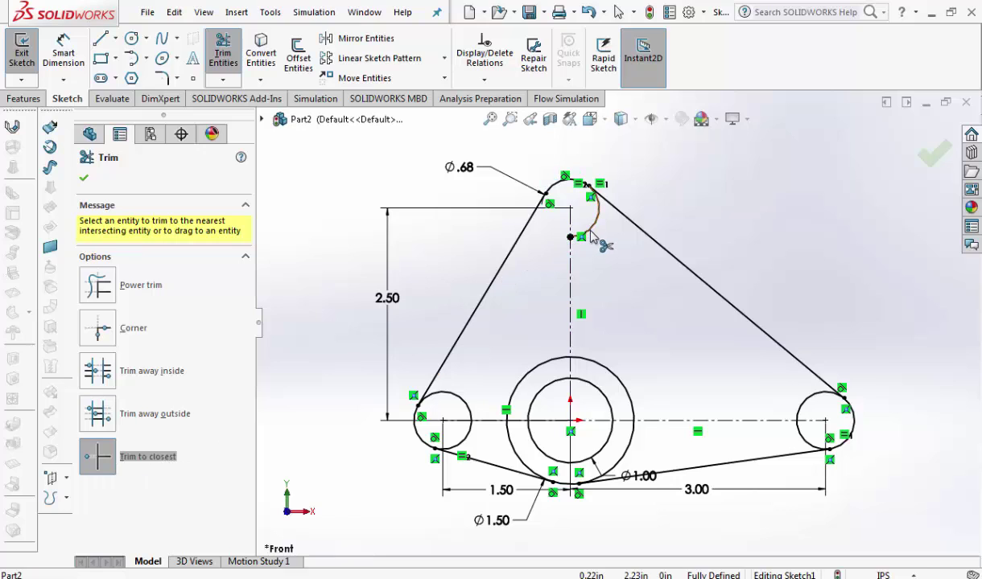
pyautogui.click(465, 406)
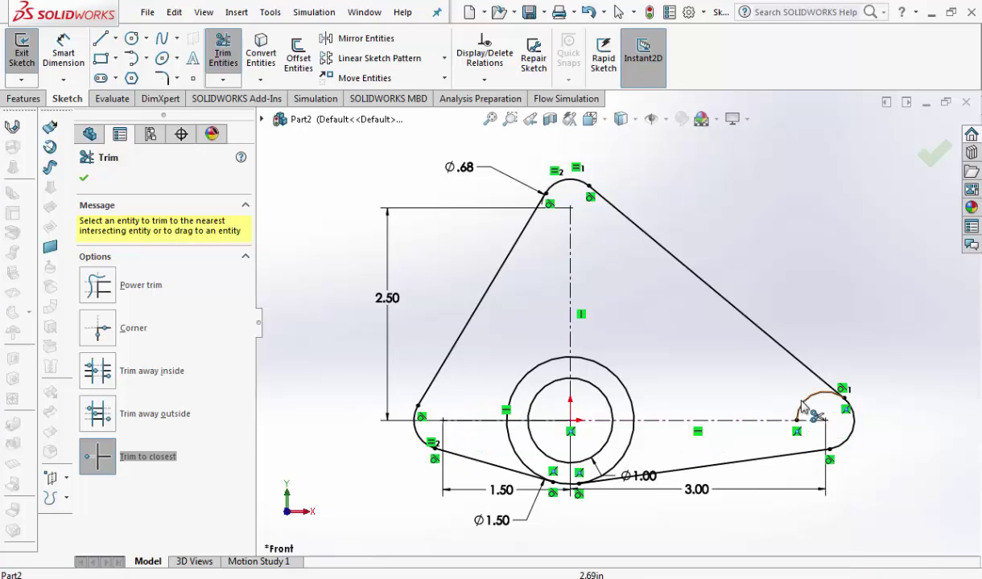
pyautogui.click(801, 404)
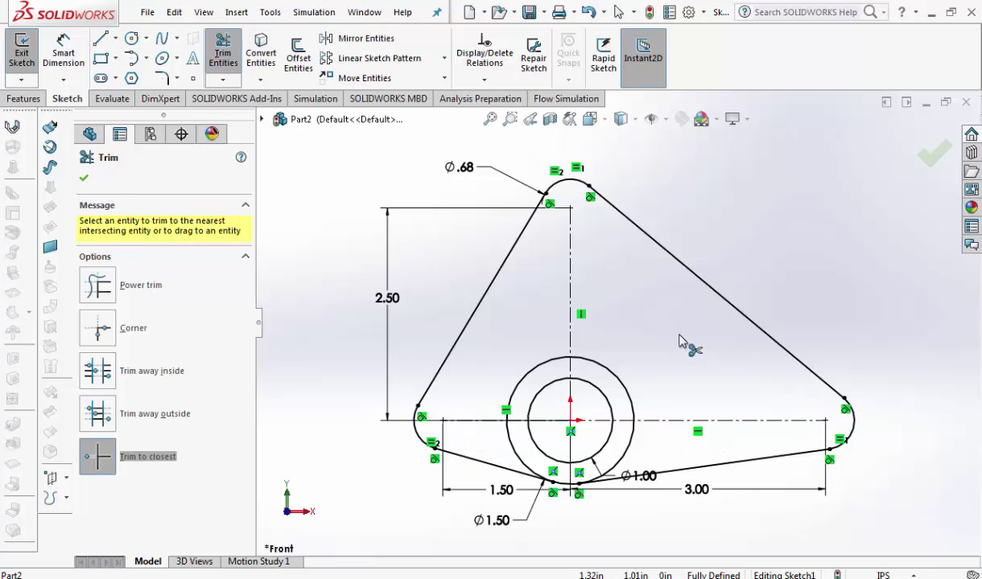
# - Trim the 1.5 in circle down to the short bottom arc between the two lower lines
pyautogui.click(537, 374)
pyautogui.click(508, 438)
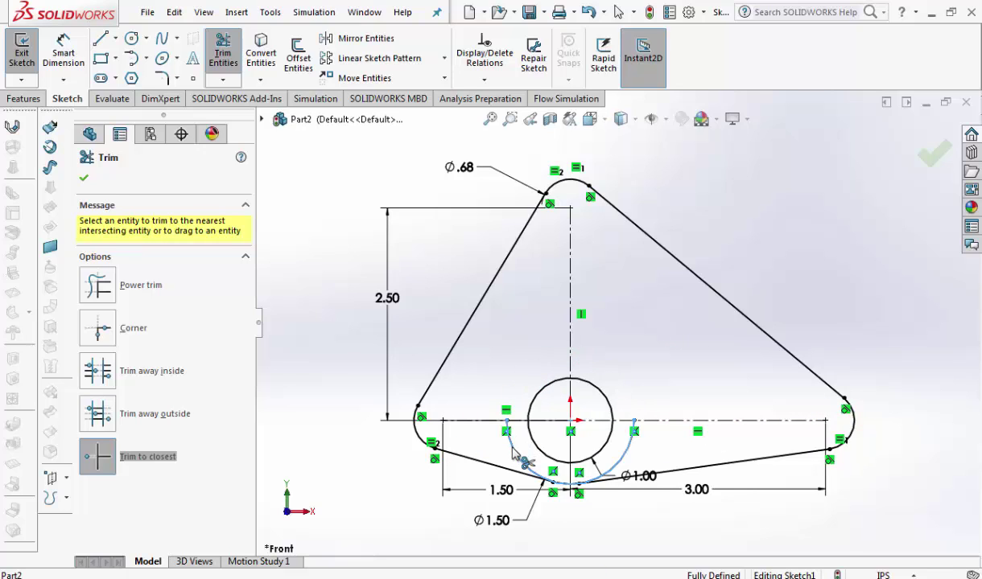
pyautogui.click(625, 449)
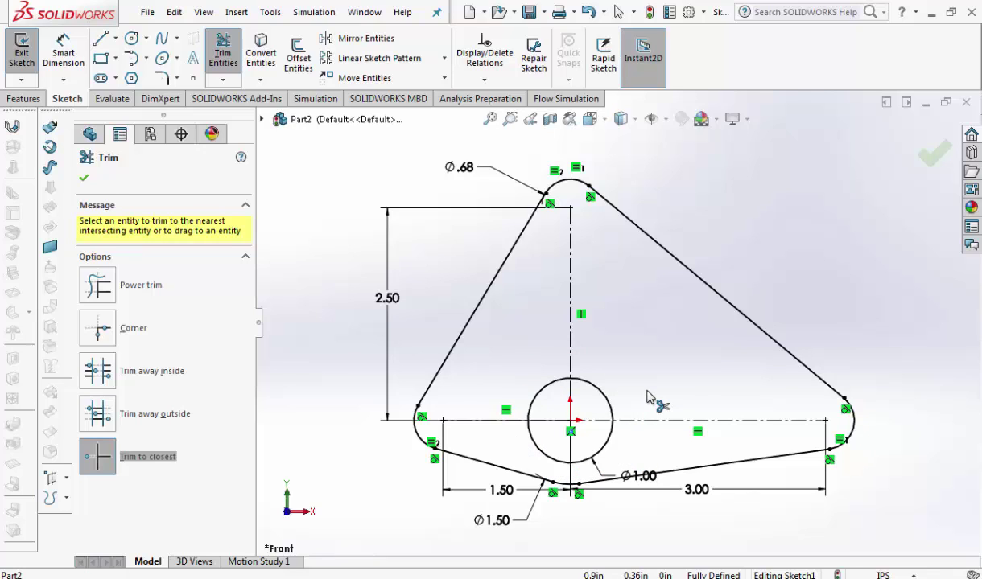
pyautogui.click(83, 178)
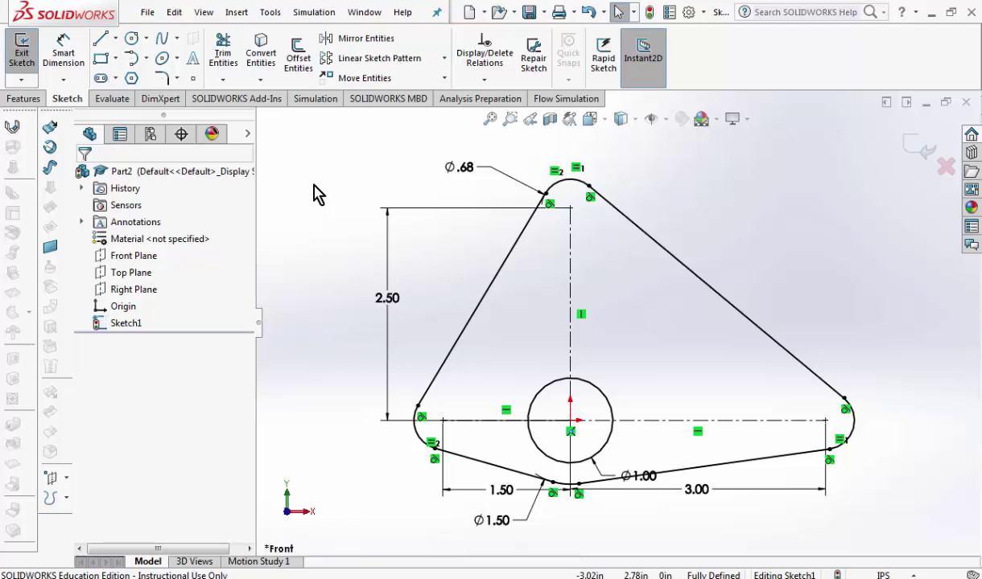
# - Sketch circles at the corner arcs' centers with radii of about 0.15 in (top), 0.24 in (left) and 0.29 in (right)
pyautogui.click(132, 39)
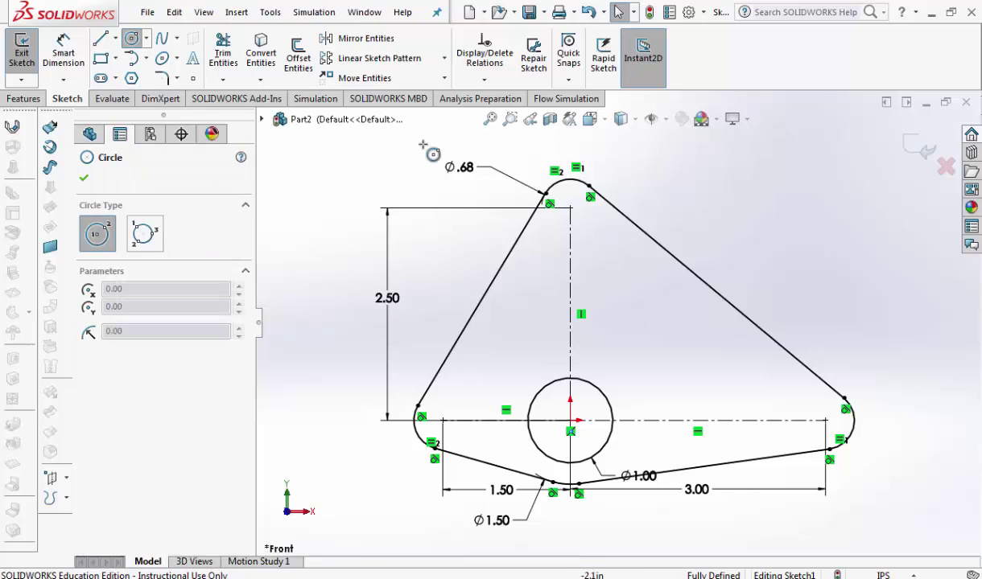
pyautogui.click(569, 209)
pyautogui.click(578, 217)
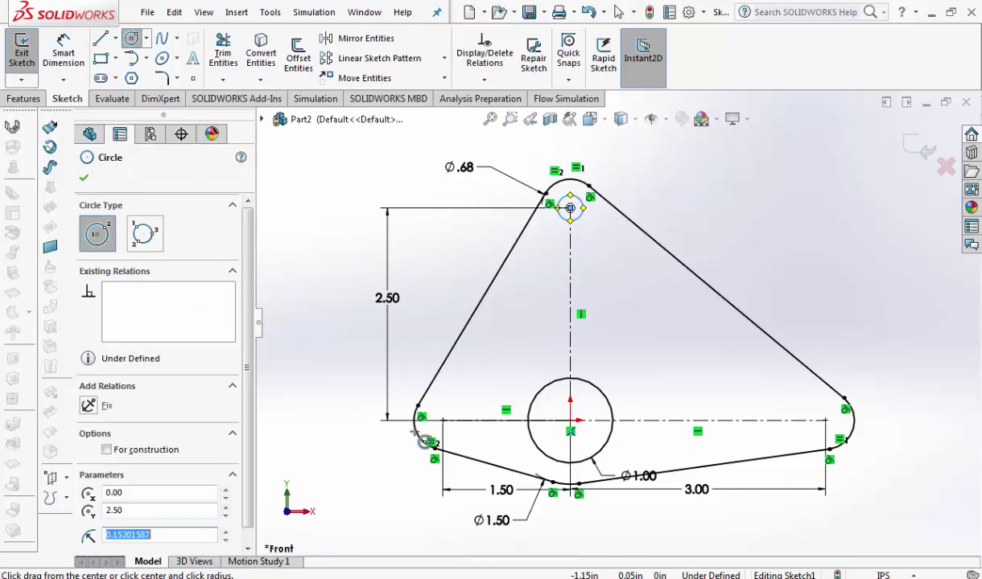
pyautogui.click(443, 419)
pyautogui.click(461, 409)
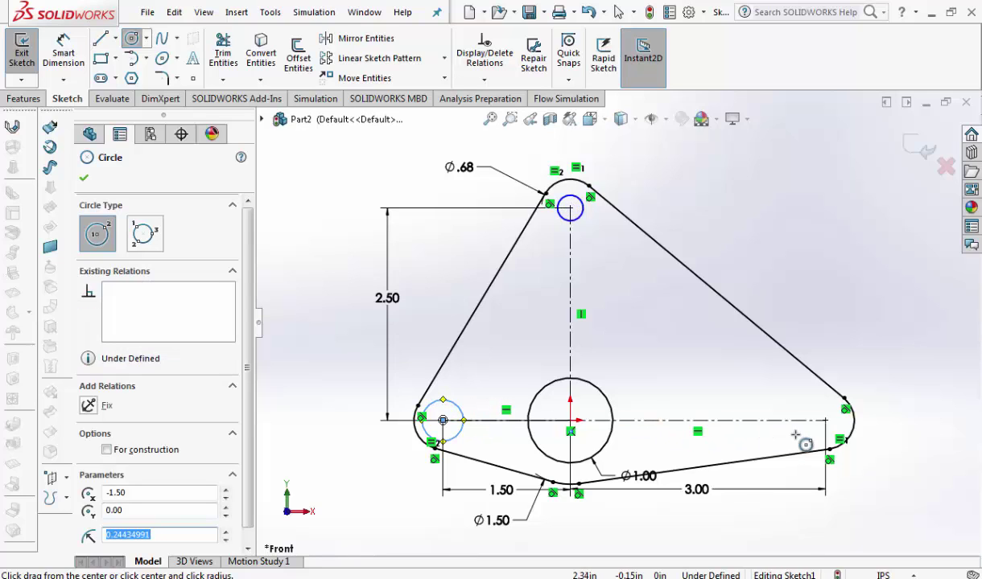
pyautogui.click(824, 419)
pyautogui.click(845, 435)
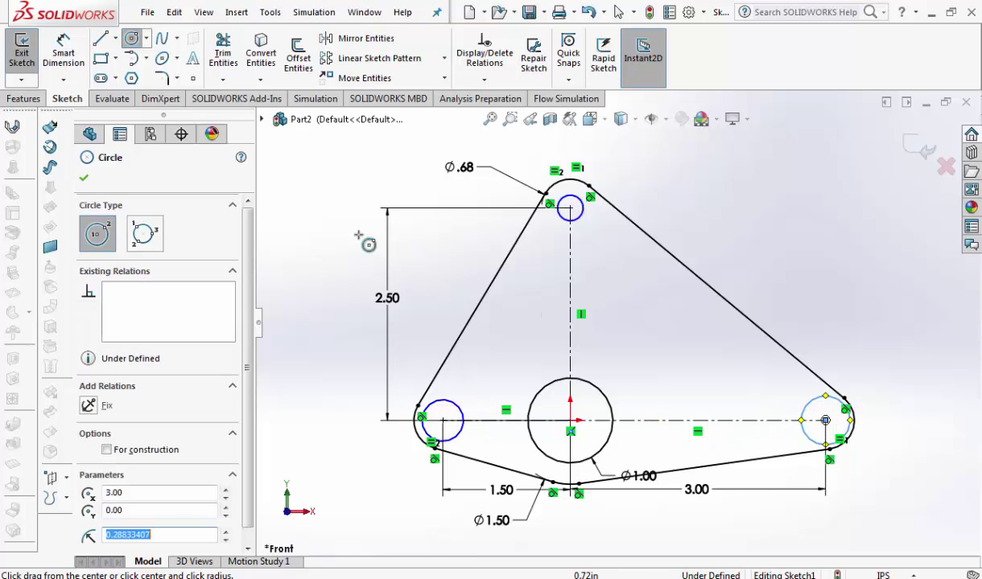
# - Dimension the top hole circle and set its diameter to 0.21 in
pyautogui.click(65, 61)
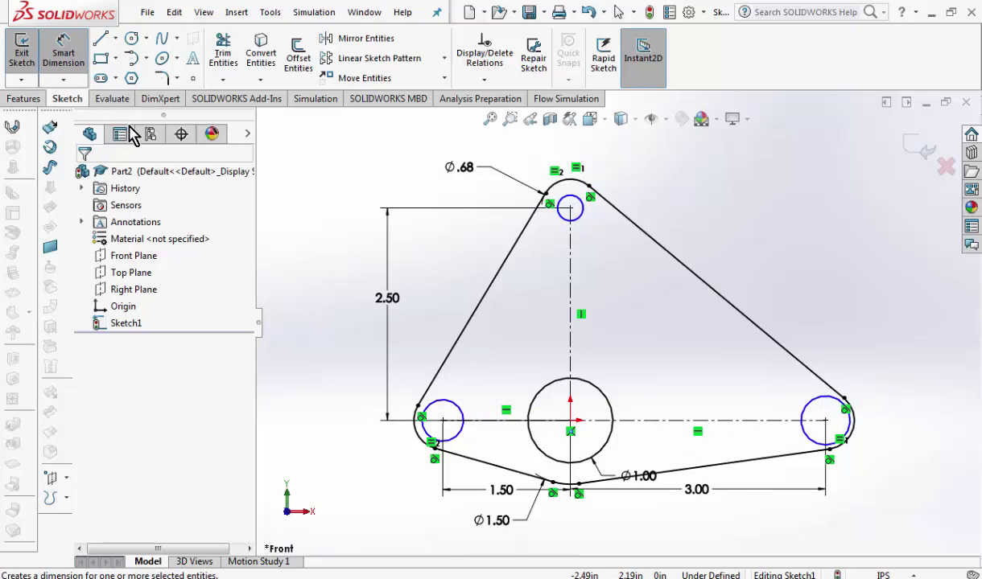
pyautogui.click(578, 210)
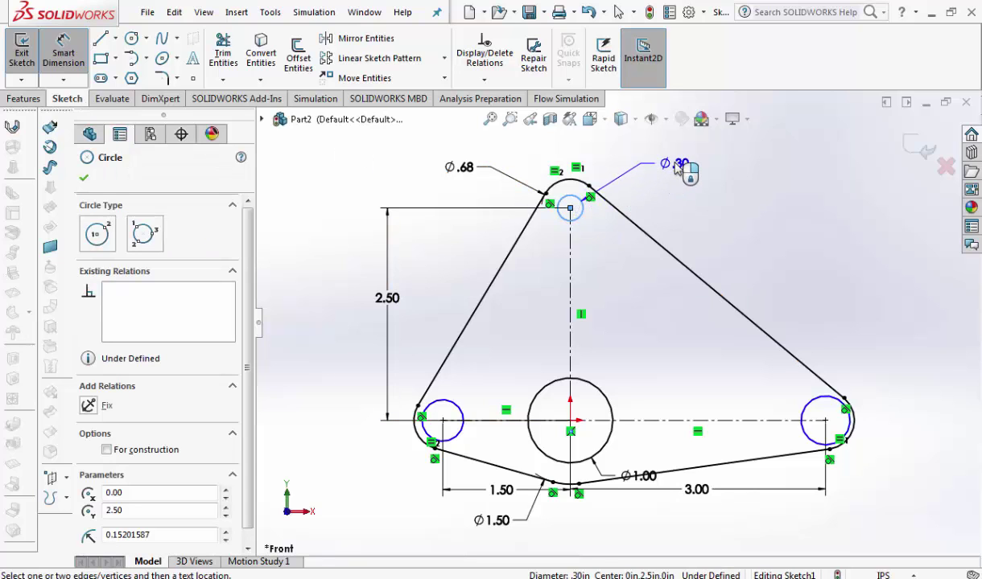
pyautogui.click(678, 168)
pyautogui.write('.21')
pyautogui.press('Return')
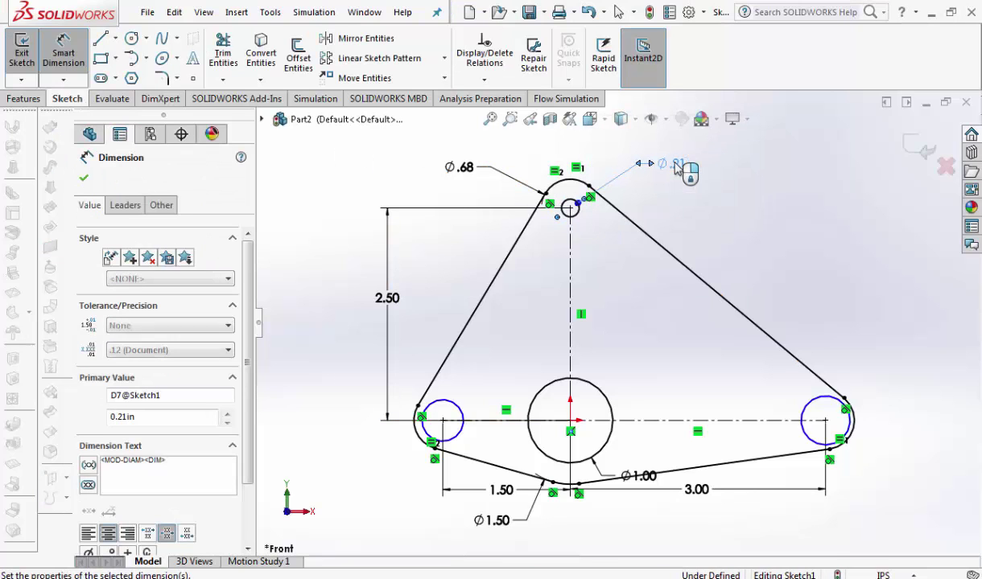
pyautogui.press('Escape')
# - Add an Equal relation between the three corner hole circles
pyautogui.click(579, 209)
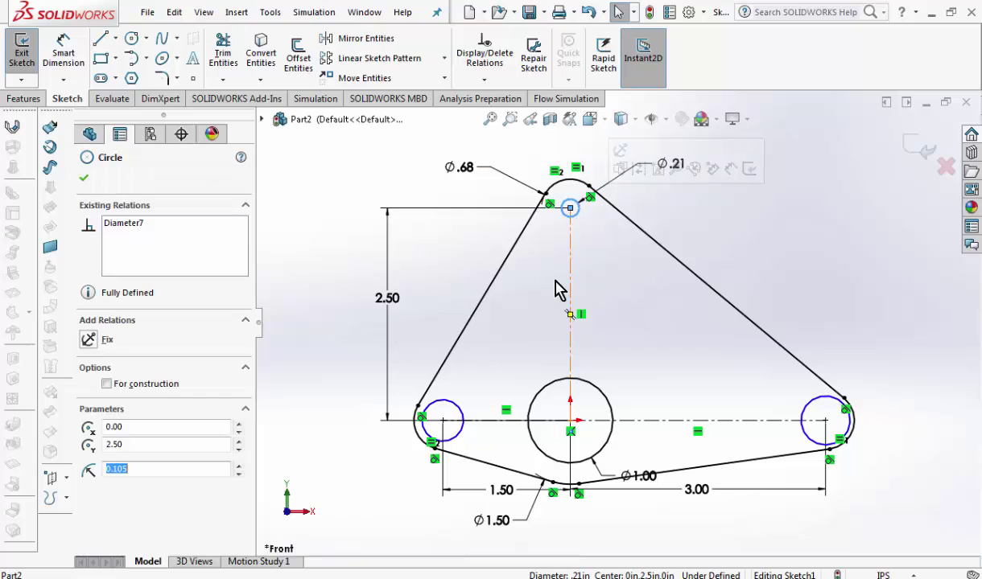
pyautogui.keyDown('ctrl'); pyautogui.click(458, 412); pyautogui.keyUp('ctrl')
pyautogui.keyDown('ctrl'); pyautogui.click(807, 409); pyautogui.keyUp('ctrl')
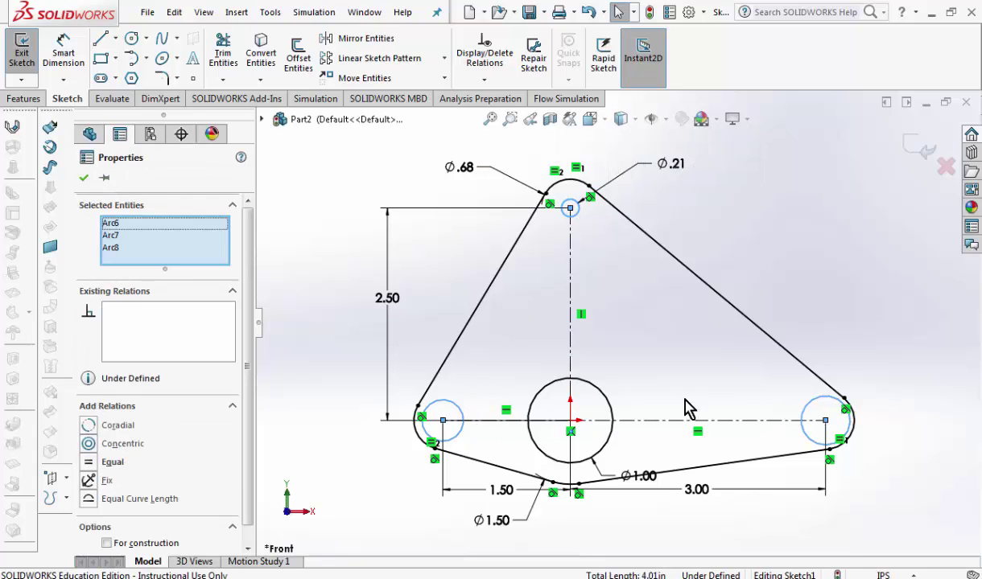
pyautogui.click(94, 464)
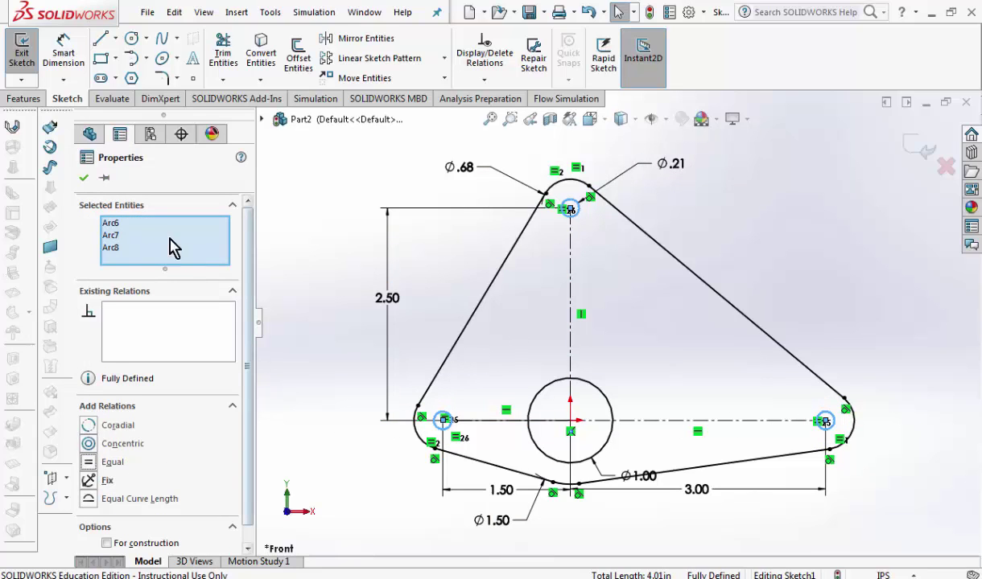
pyautogui.click(84, 180)
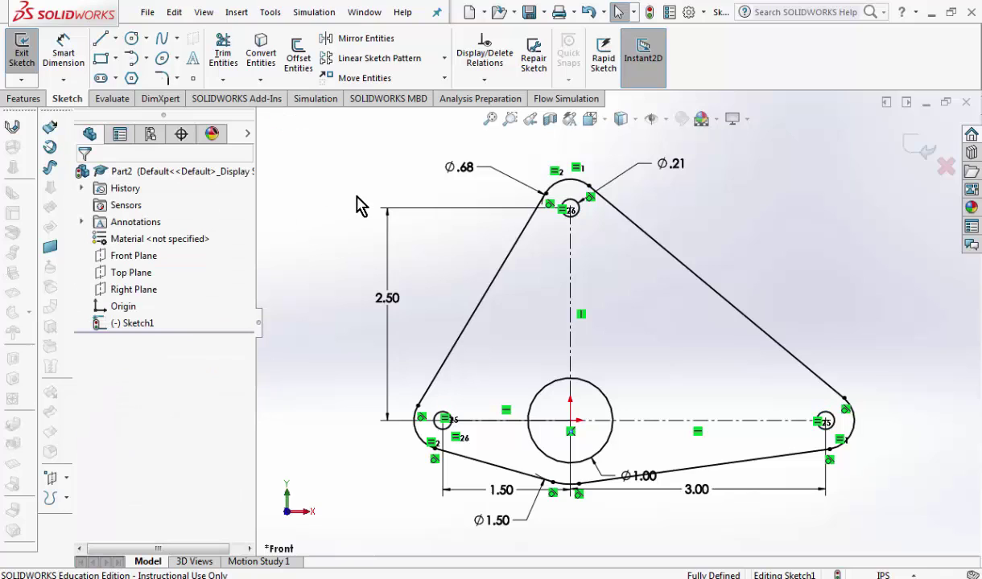
# - Exit the sketch and extrude the plate profile as a blind boss 0.5 in deep
pyautogui.click(924, 148)
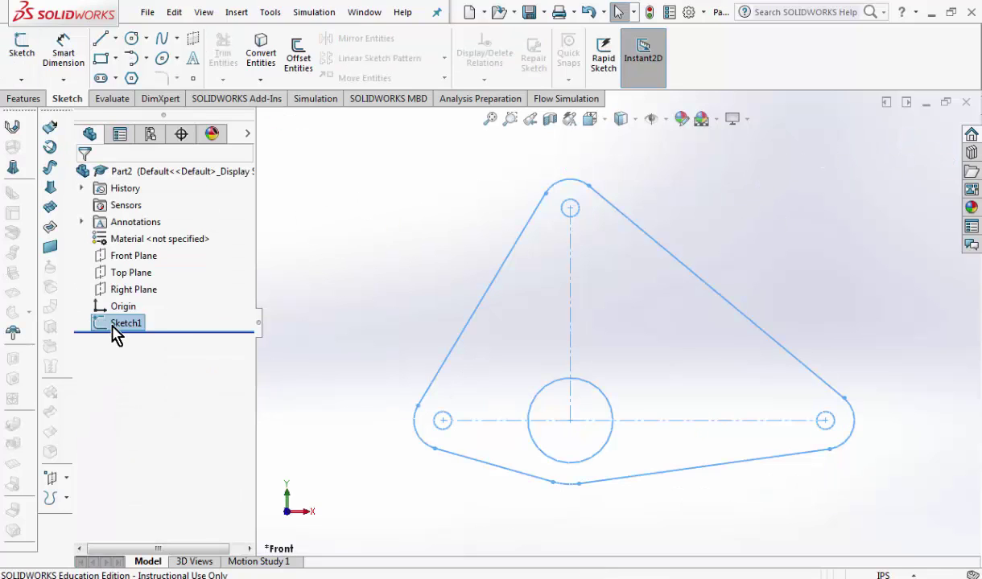
pyautogui.click(29, 103)
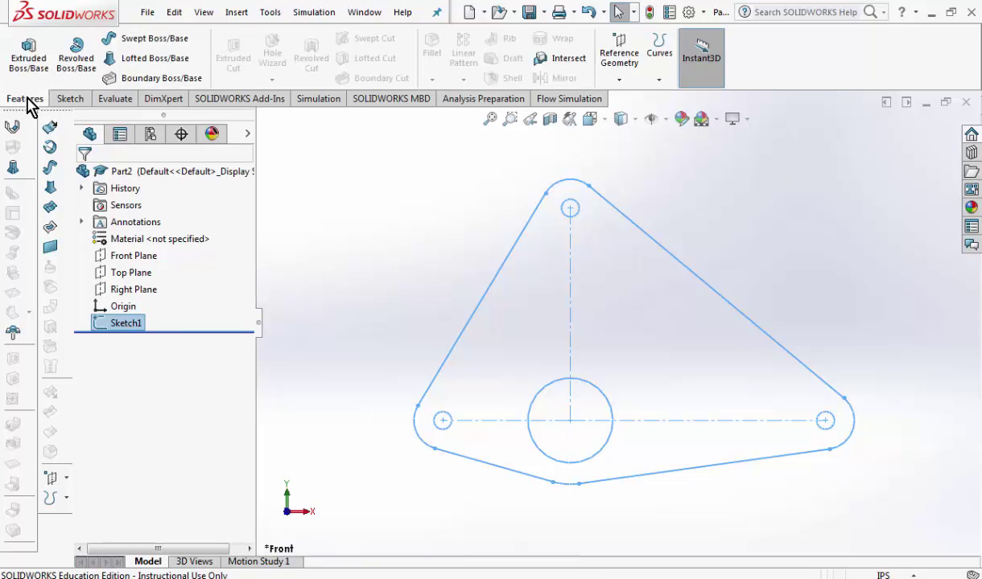
pyautogui.click(29, 58)
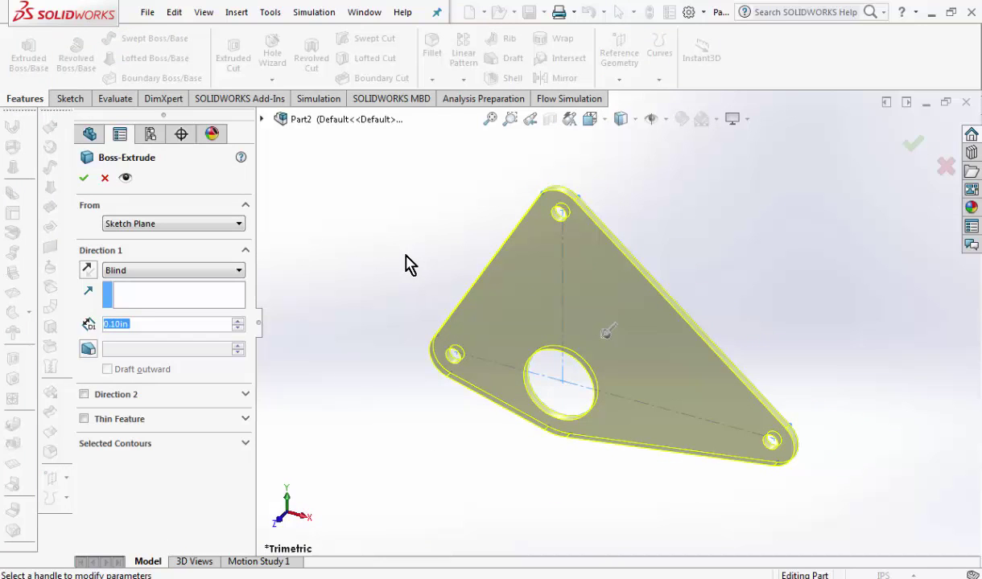
pyautogui.write('0.5')
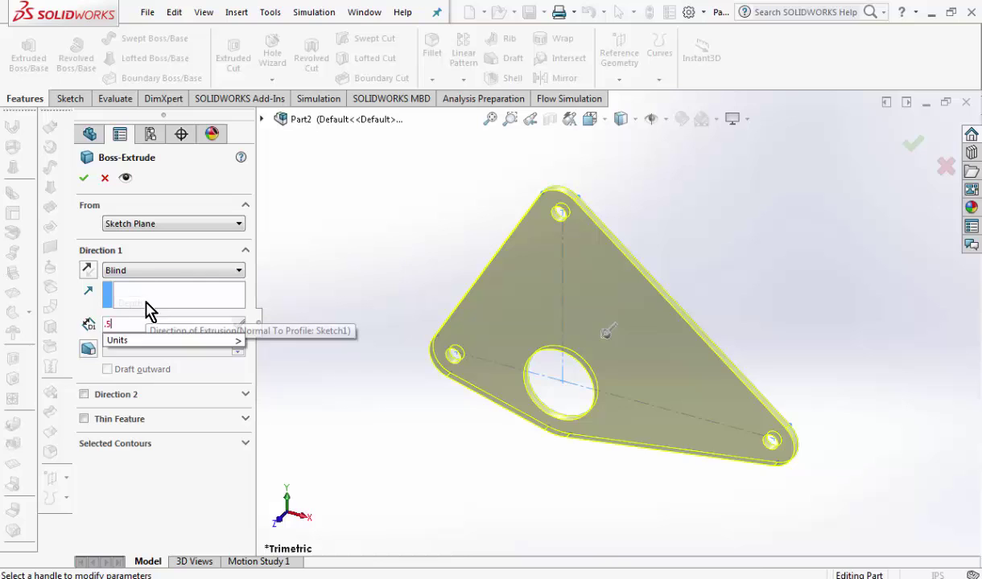
pyautogui.press('Return')
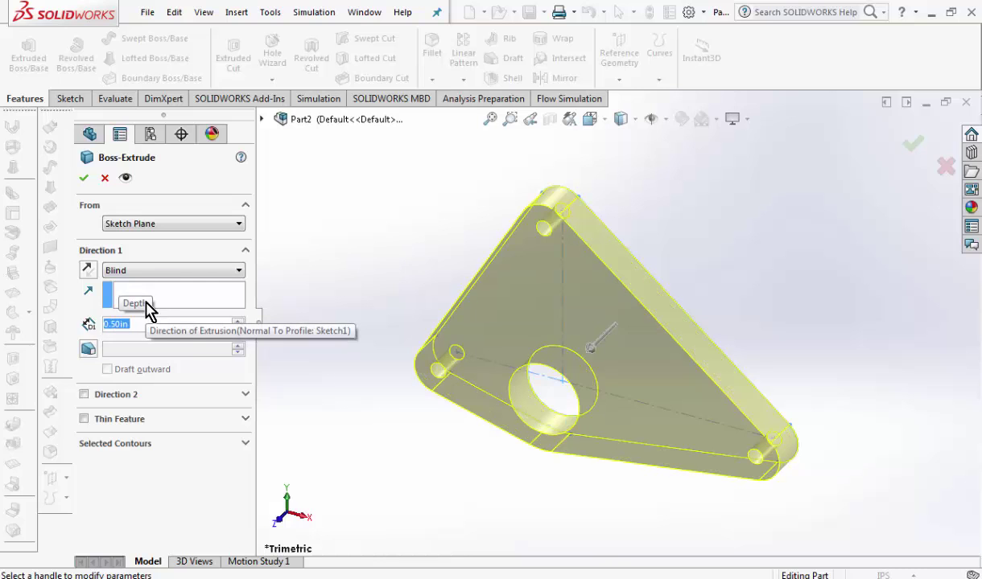
pyautogui.click(84, 177)
# - Start a new sketch on the plate's large front face
pyautogui.moveTo(363, 237); pyautogui.dragTo(457, 252, button='middle')
pyautogui.scroll(-3, 558, 229)
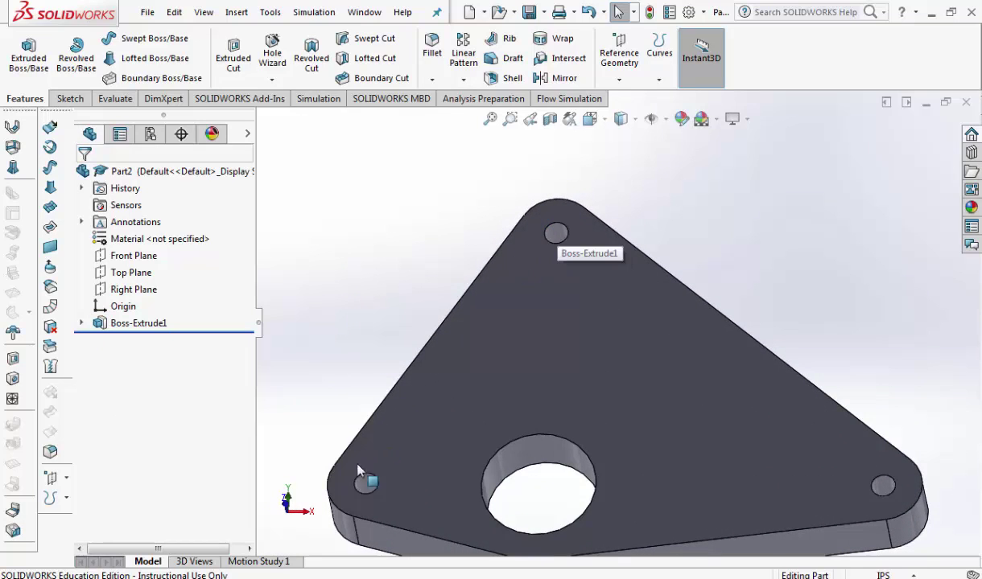
pyautogui.click(85, 99)
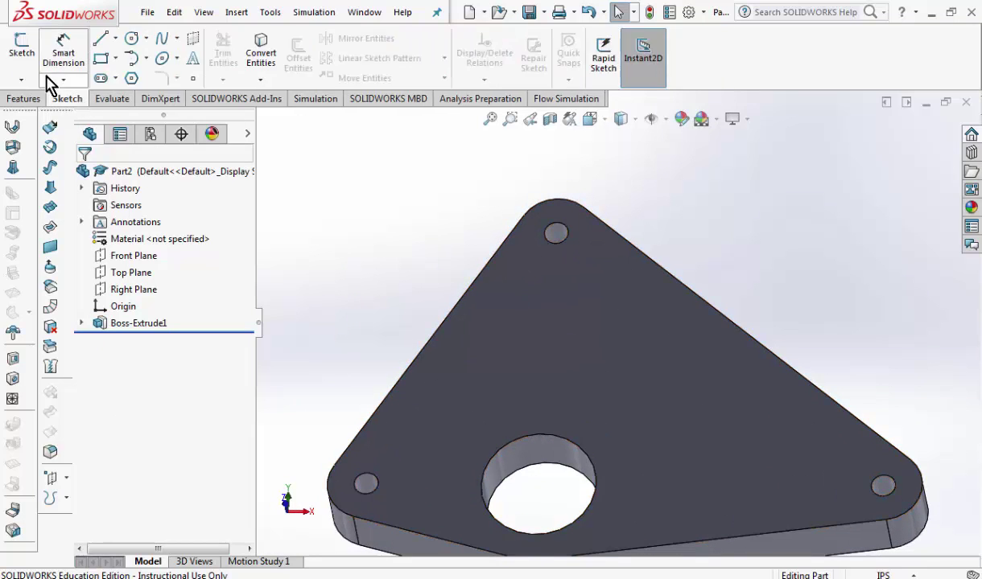
pyautogui.click(17, 73)
pyautogui.click(588, 357)
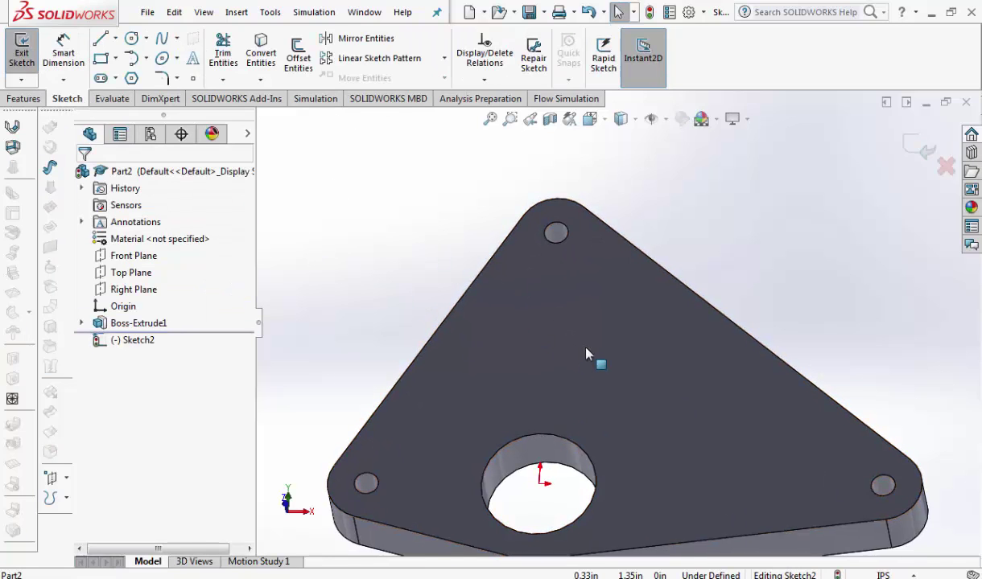
# - Sketch a circle of about 0.2 in radius concentric with each of the three small corner holes
pyautogui.click(132, 42)
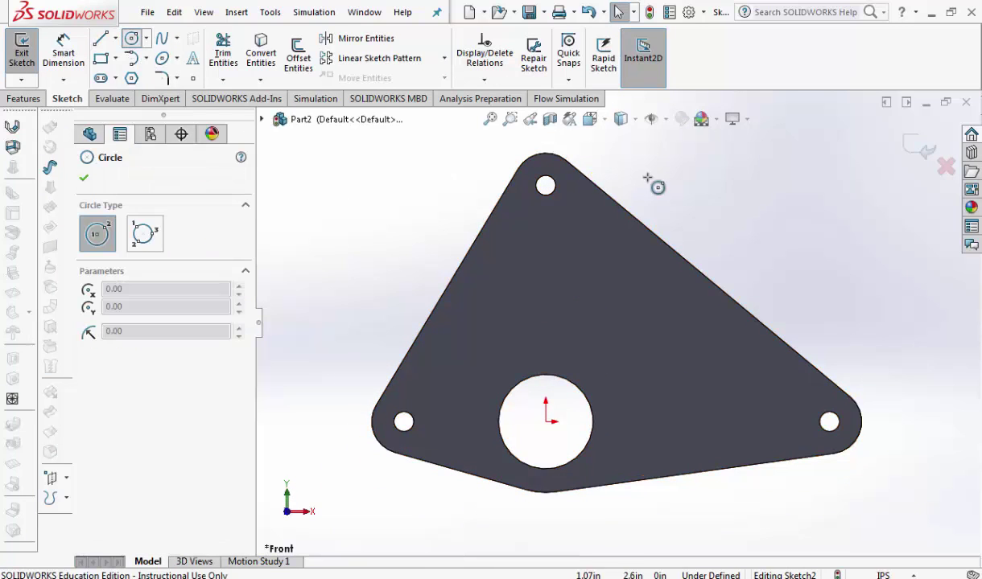
pyautogui.click(545, 185)
pyautogui.click(559, 197)
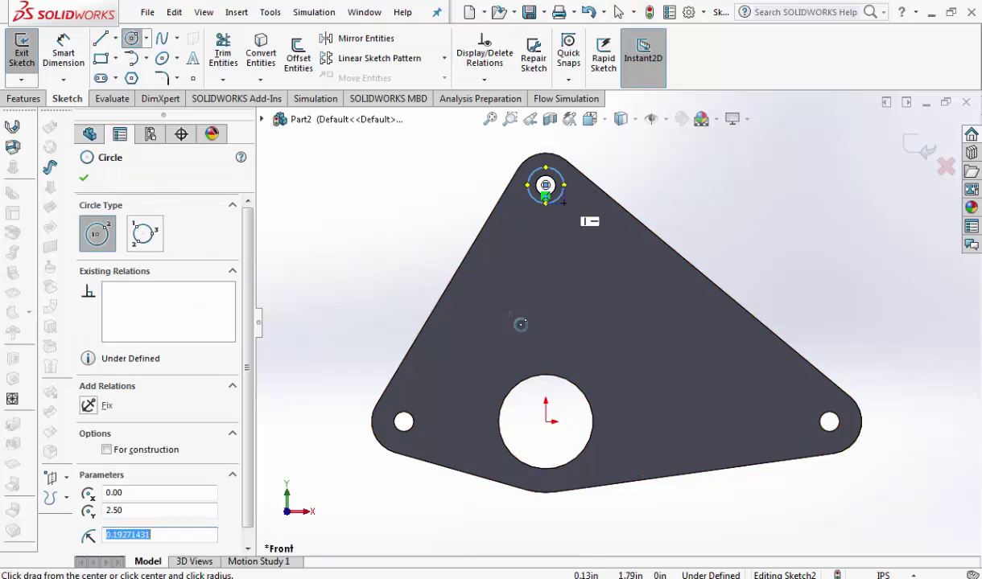
pyautogui.click(404, 421)
pyautogui.click(417, 434)
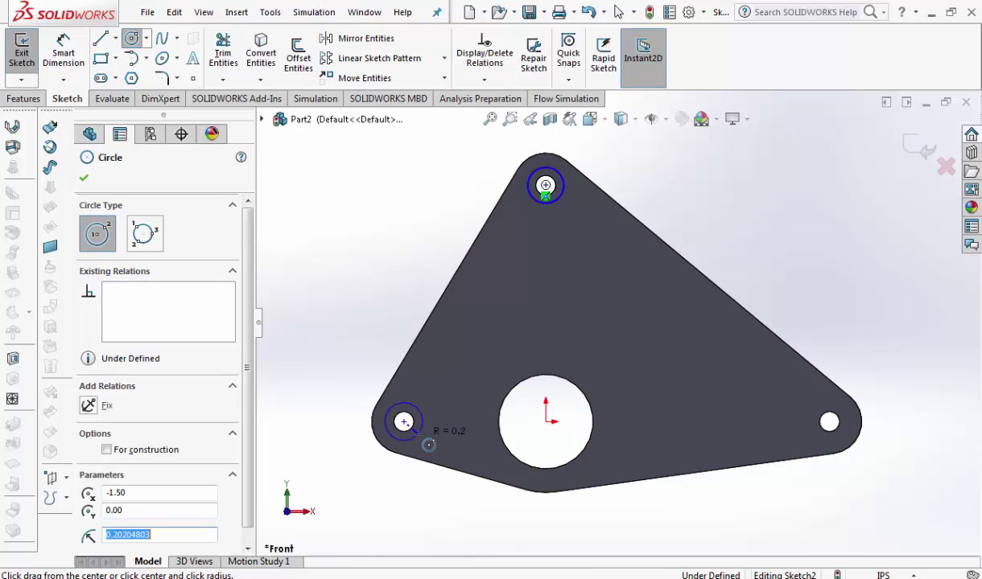
pyautogui.click(828, 421)
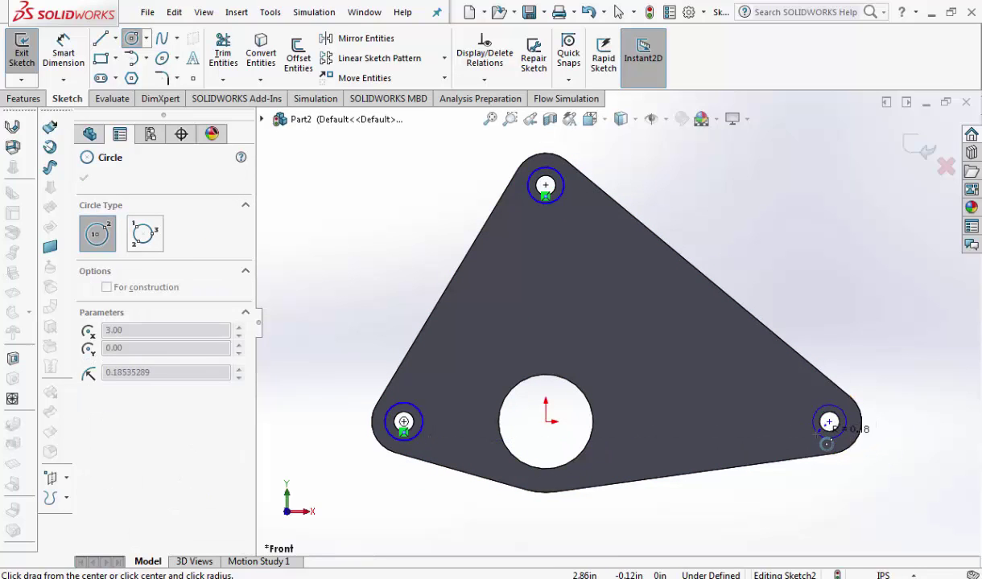
pyautogui.click(842, 436)
# - Dimension the circle around the left corner hole and set its diameter to 0.38 in
pyautogui.click(70, 58)
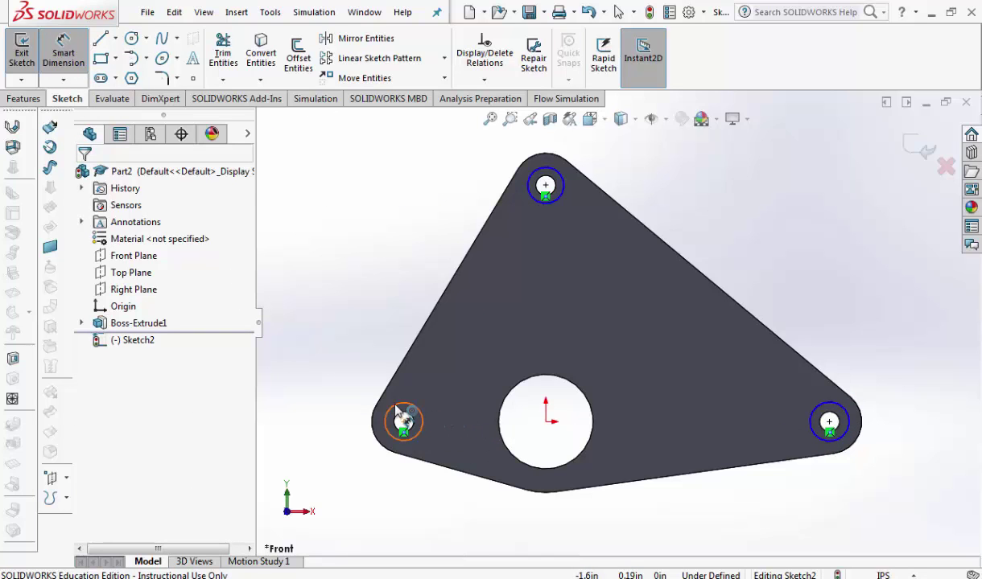
pyautogui.click(398, 414)
pyautogui.click(330, 390)
pyautogui.press('BackSpace')
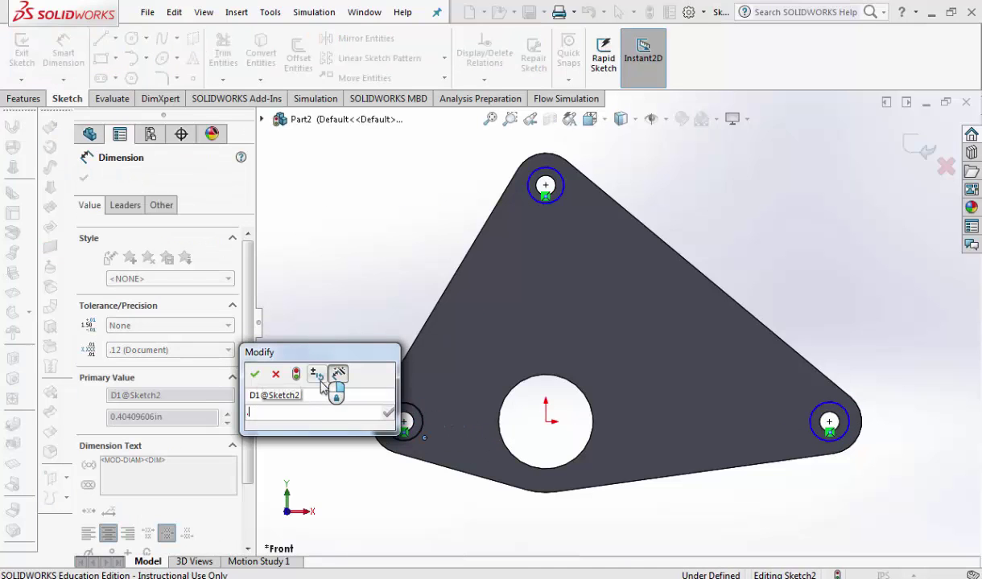
pyautogui.write('.38')
pyautogui.press('Return')
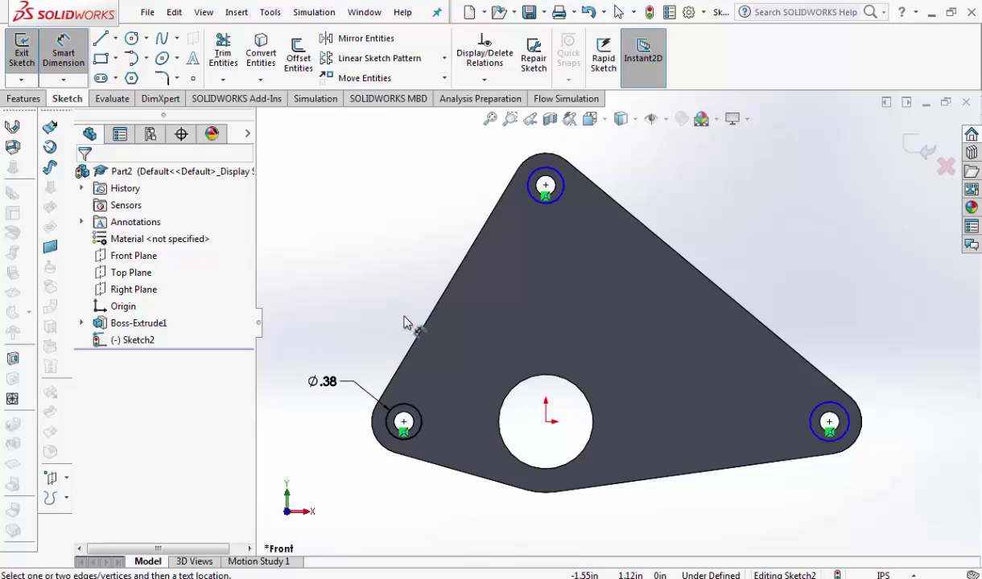
pyautogui.press('Escape')
# - Make the three circles around the corner holes equal in size and exit the sketch
pyautogui.click(394, 412)
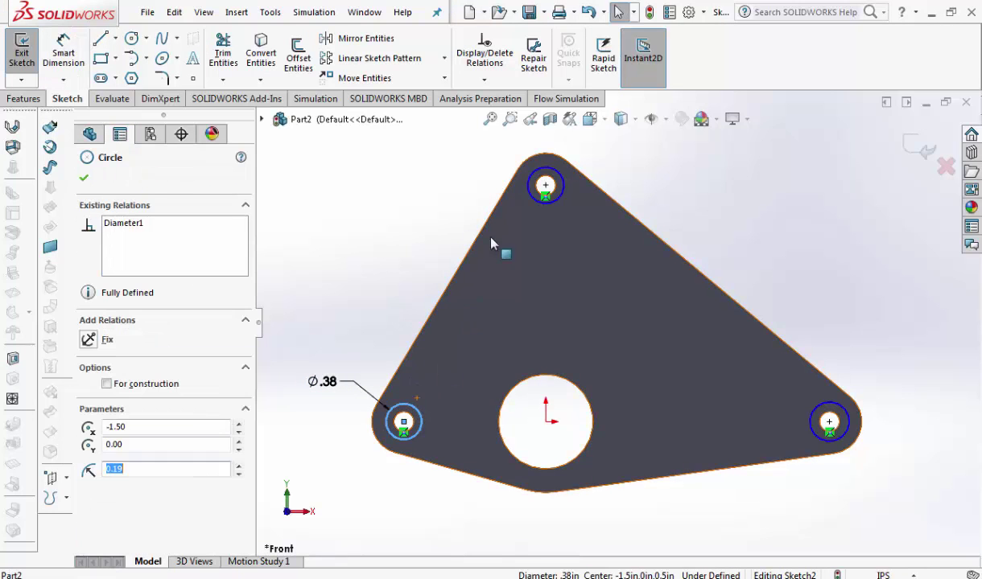
pyautogui.keyDown('ctrl'); pyautogui.click(532, 200); pyautogui.keyUp('ctrl')
pyautogui.keyDown('ctrl'); pyautogui.click(815, 433); pyautogui.keyUp('ctrl')
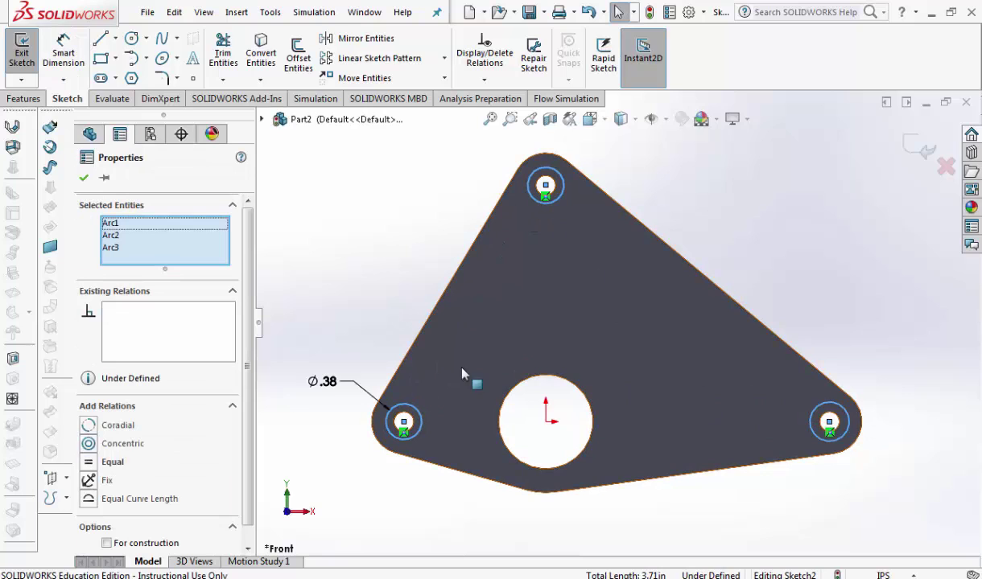
pyautogui.click(95, 463)
pyautogui.click(342, 288)
pyautogui.moveTo(602, 306); pyautogui.dragTo(605, 257, button='middle')
pyautogui.click(919, 151)
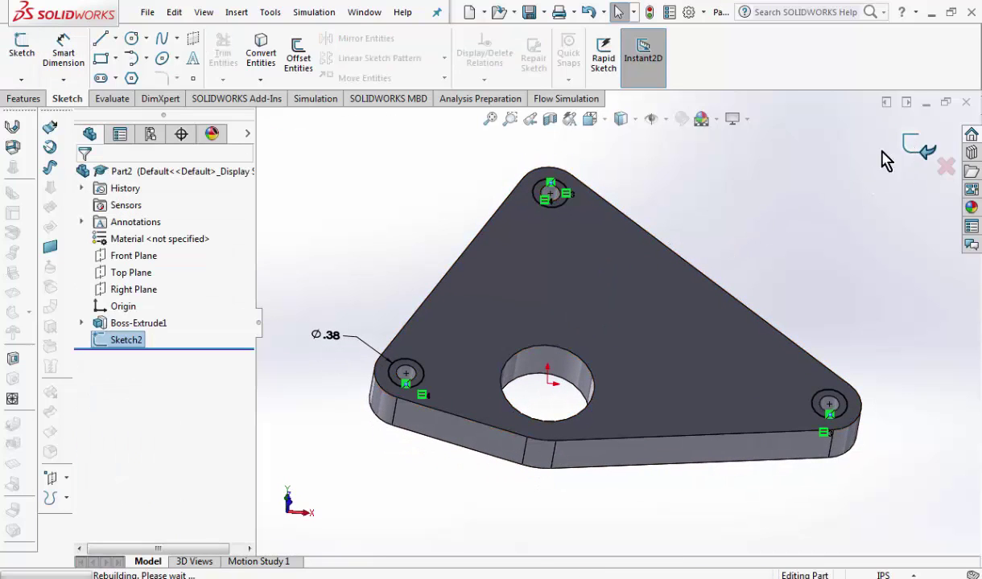
# - Cut-extrude the three-circle sketch as a blind cut 0.25 in deep to counterbore the corner holes
pyautogui.click(20, 103)
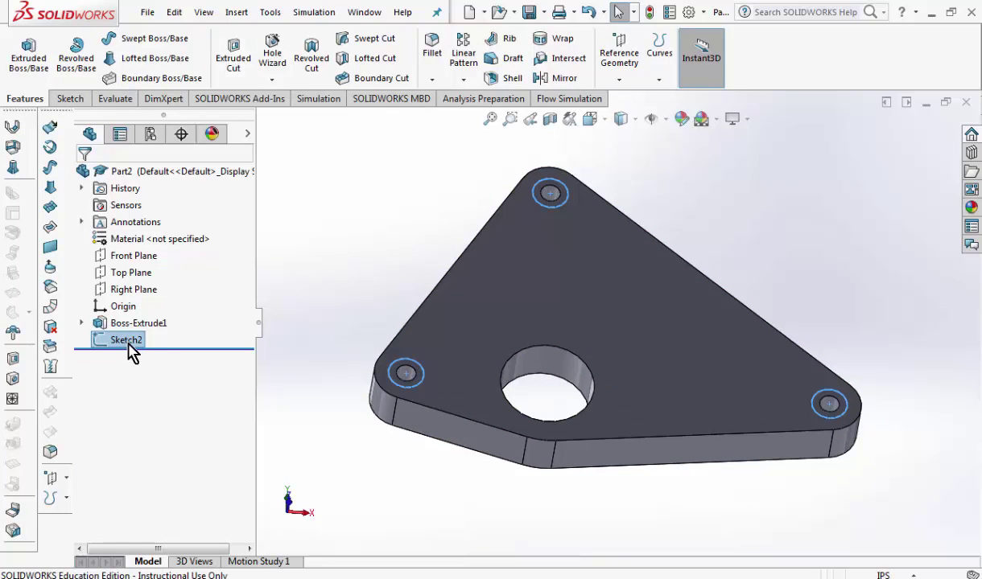
pyautogui.click(235, 65)
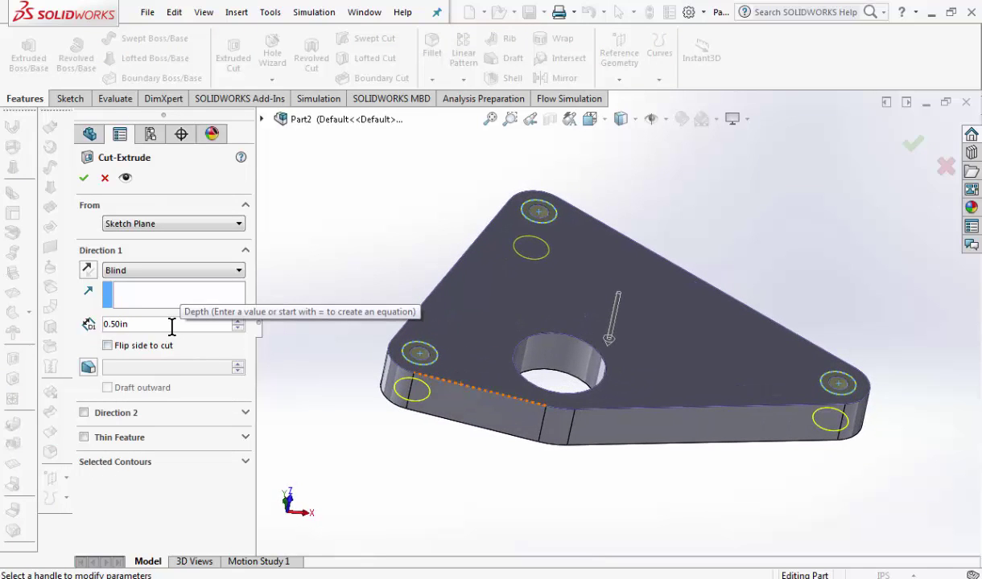
pyautogui.moveTo(171, 326); pyautogui.dragTo(72, 324)
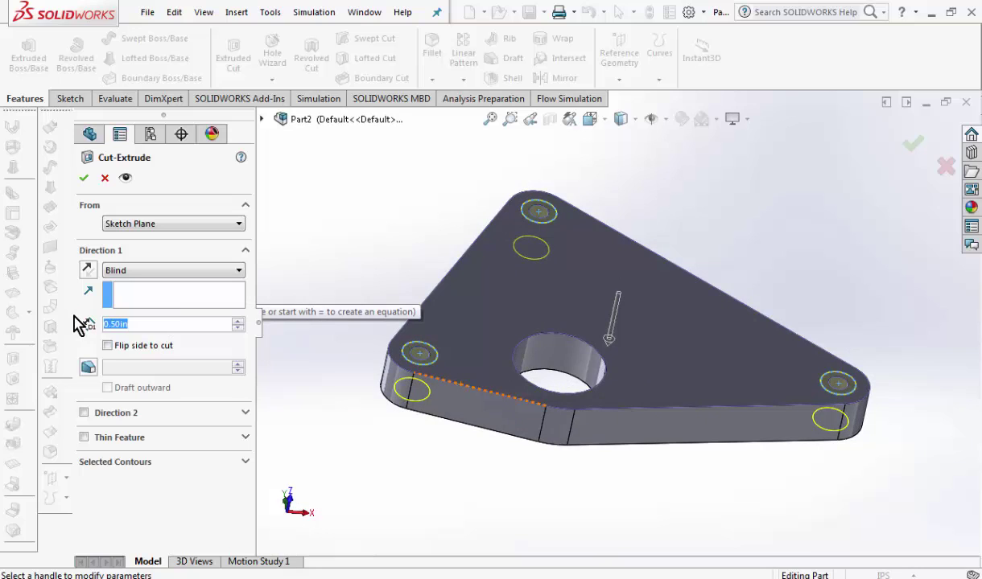
pyautogui.write('.25')
pyautogui.press('Tab')
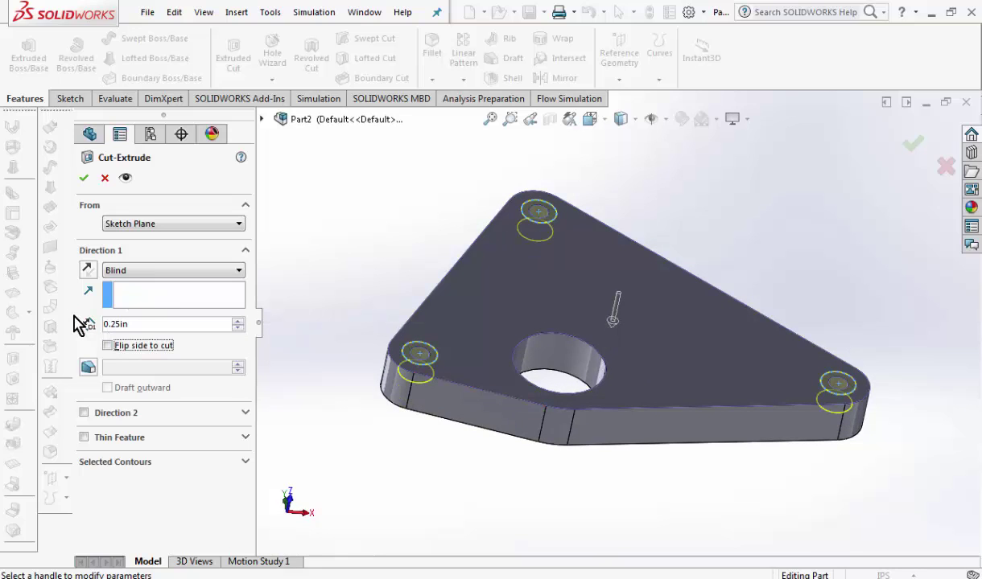
pyautogui.click(85, 179)
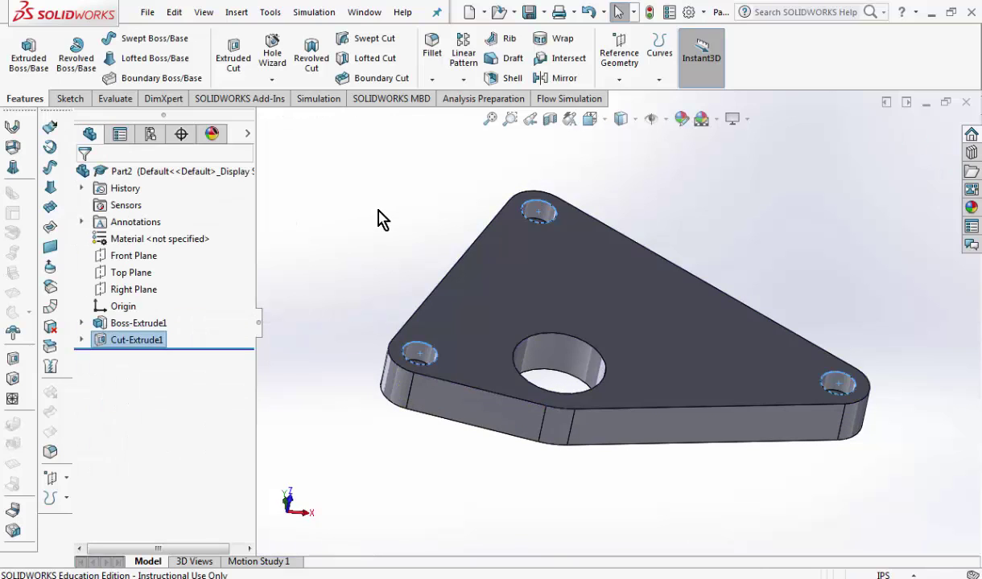
# - Shell the plate to a 0.15 in wall thickness, removing its large front face
pyautogui.moveTo(379, 219); pyautogui.dragTo(356, 303, button='middle')
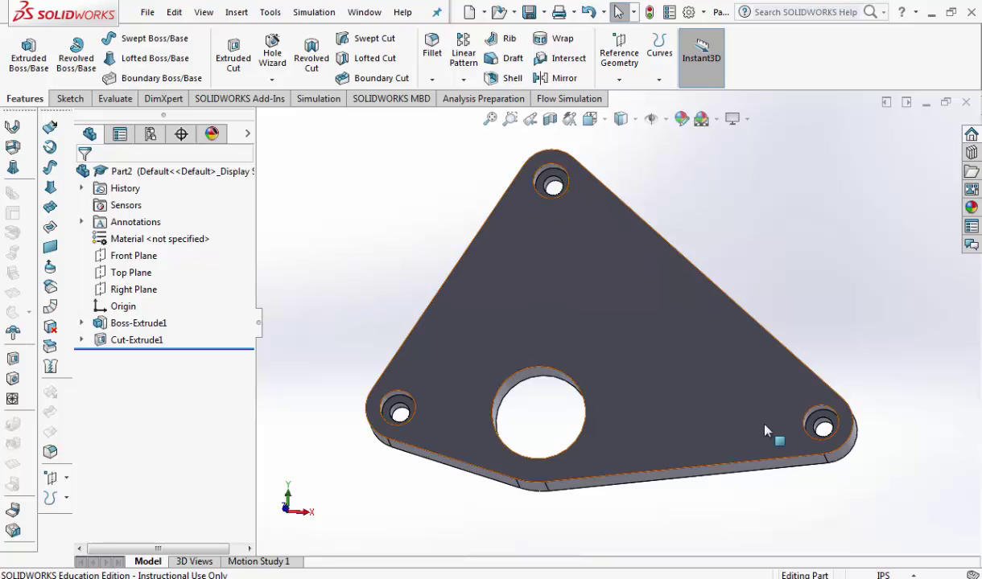
pyautogui.scroll(2, 654, 390)
pyautogui.scroll(-1, 689, 386)
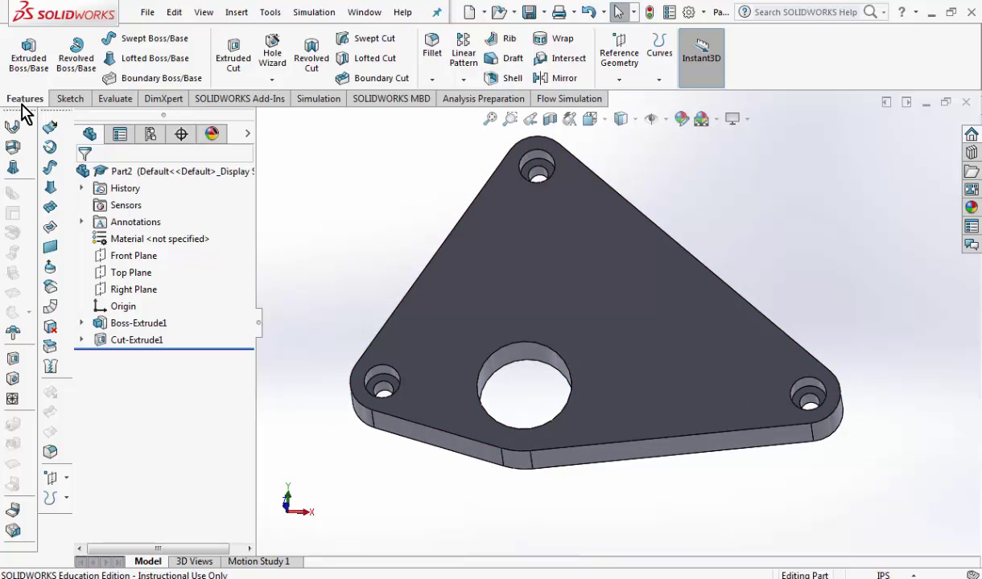
pyautogui.click(507, 81)
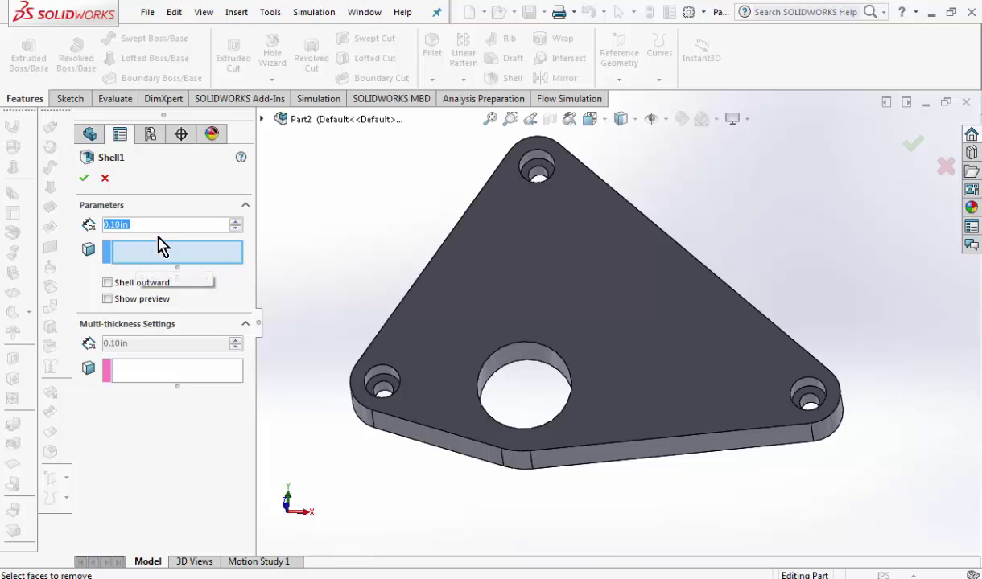
pyautogui.write('.')
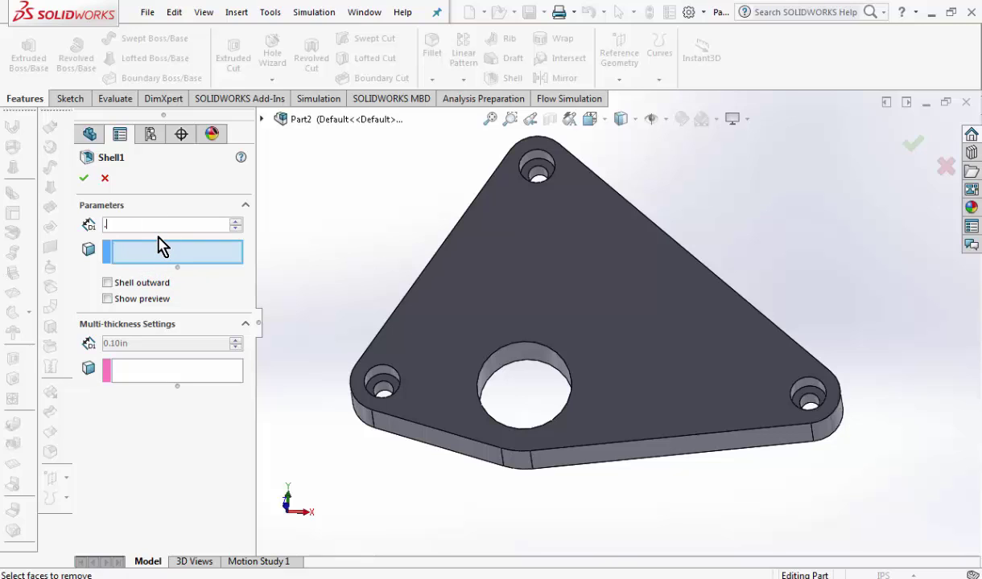
pyautogui.write('15')
pyautogui.press('Return')
pyautogui.click(567, 289)
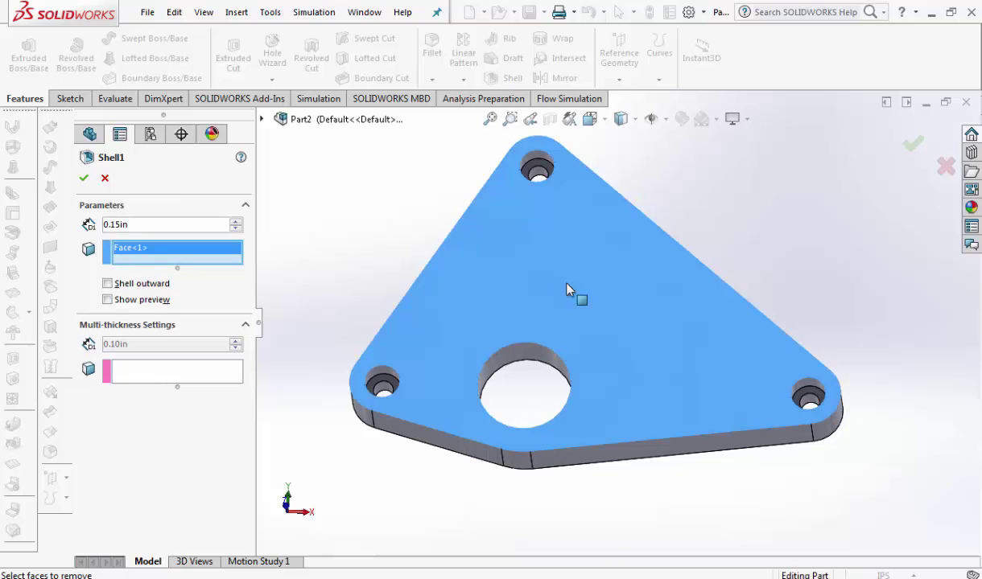
pyautogui.click(915, 150)
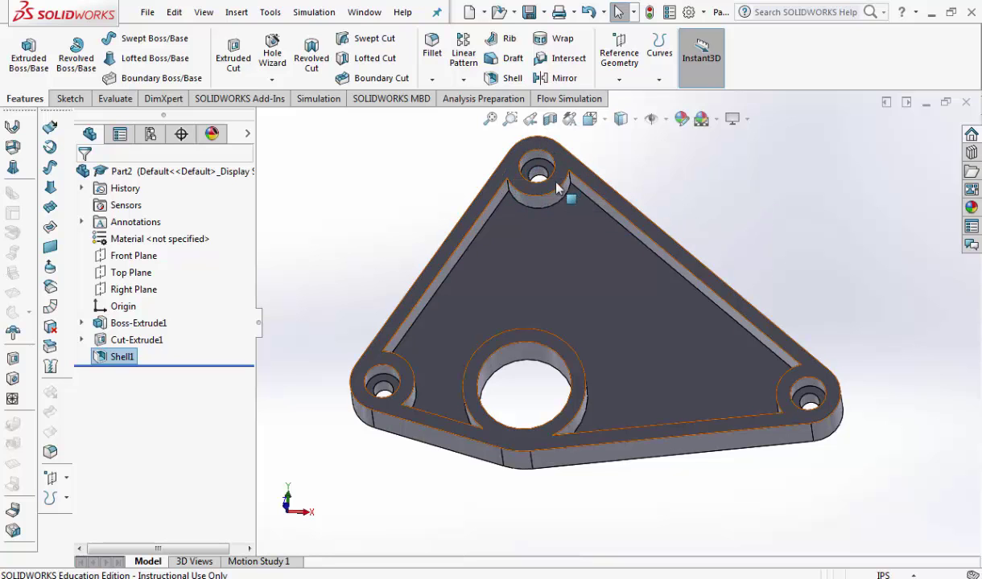
# - Start a symmetric 0.25 in radius fillet on the two vertical pocket edges beside the top corner boss
pyautogui.moveTo(635, 432); pyautogui.dragTo(764, 346, button='middle')
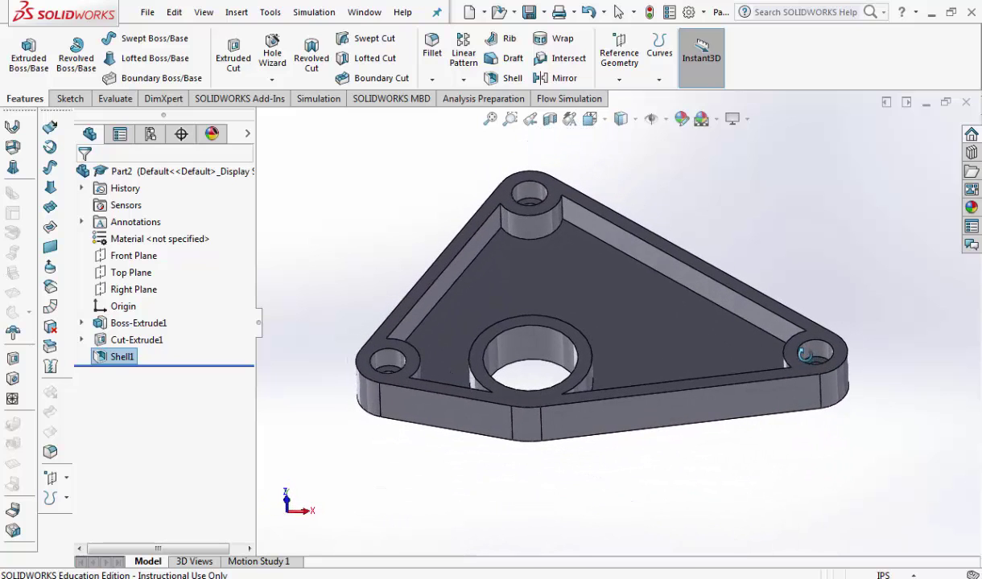
pyautogui.click(432, 47)
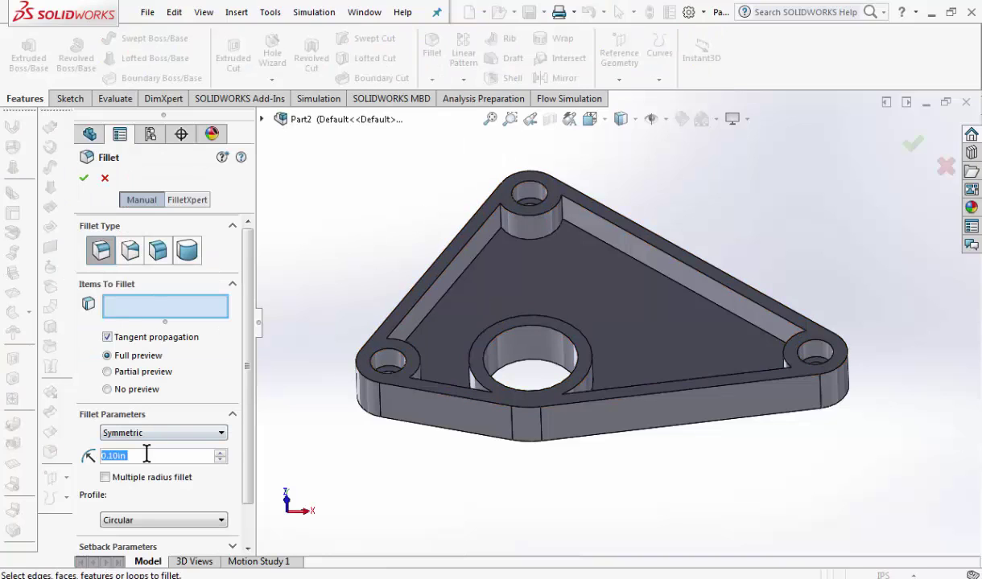
pyautogui.write('0.25')
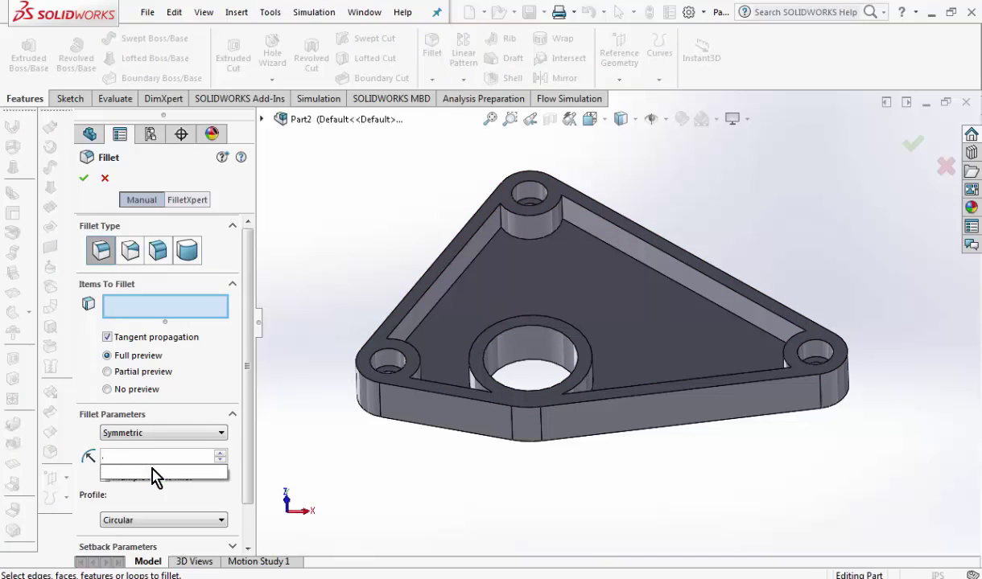
pyautogui.press('Tab')
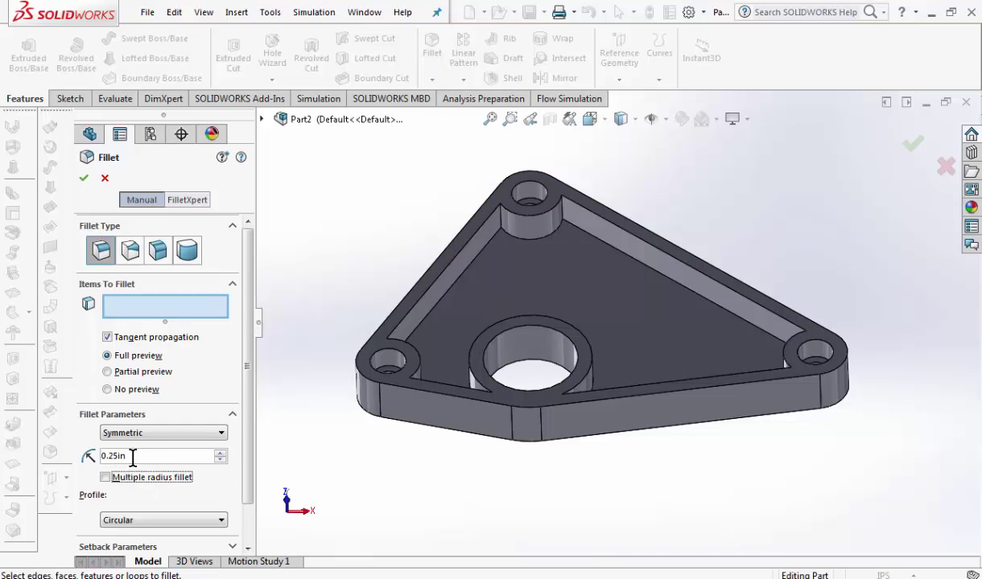
pyautogui.moveTo(290, 372); pyautogui.dragTo(304, 342, button='middle')
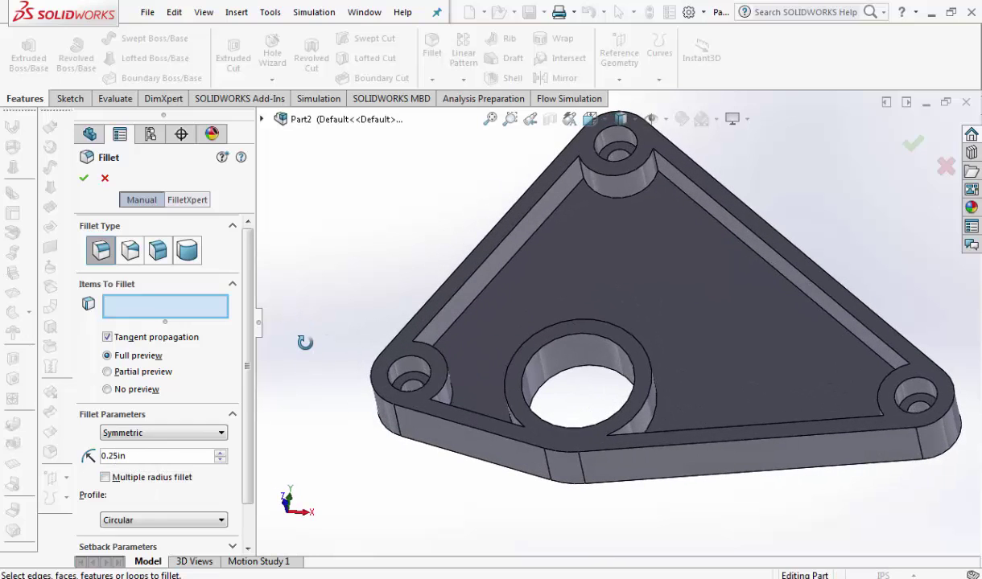
pyautogui.click(585, 177)
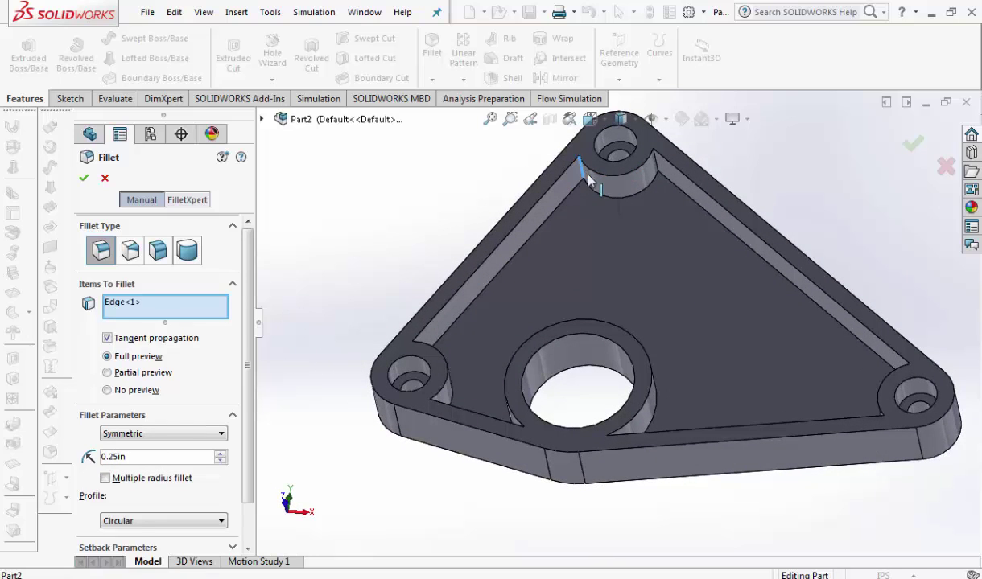
pyautogui.click(658, 173)
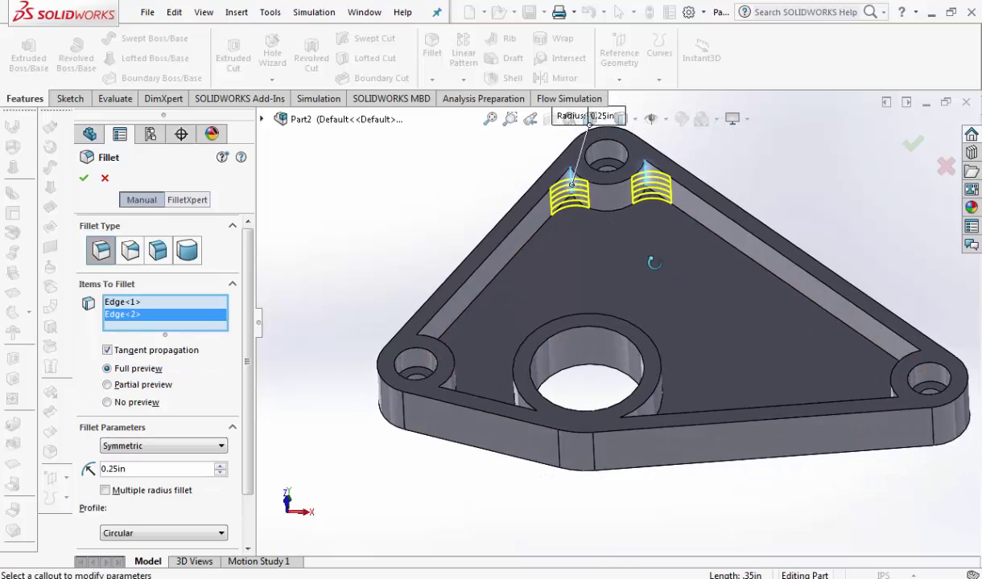
# - Add the two vertical pocket edges beside the lower-left corner boss to the fillet
pyautogui.moveTo(648, 272); pyautogui.dragTo(637, 344, button='middle')
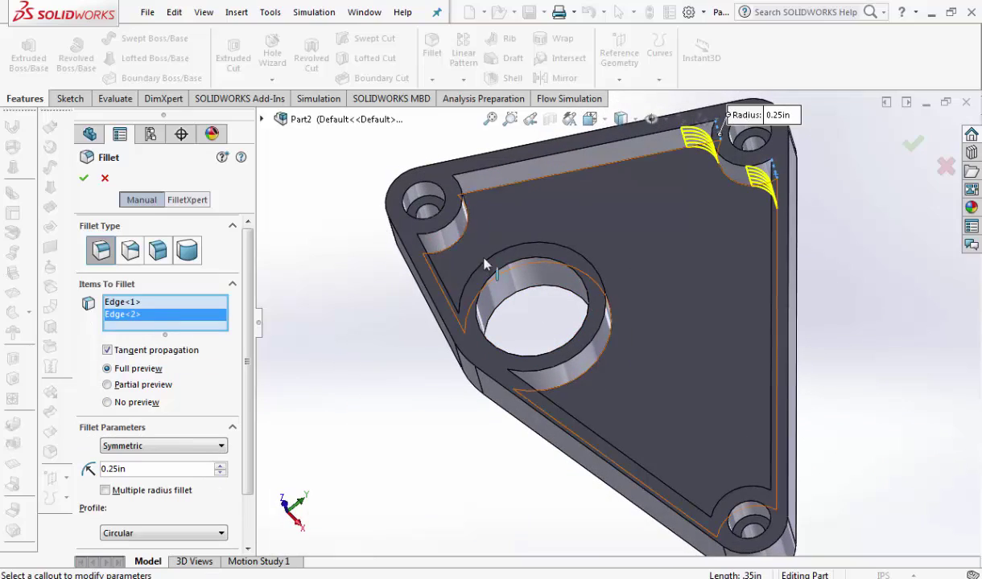
pyautogui.moveTo(377, 258); pyautogui.dragTo(434, 210, button='middle')
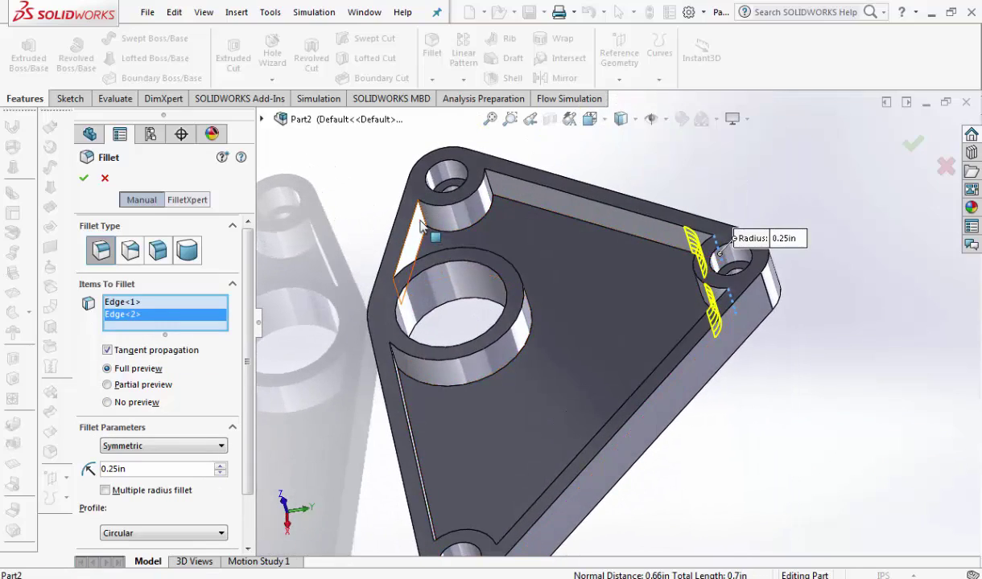
pyautogui.click(423, 217)
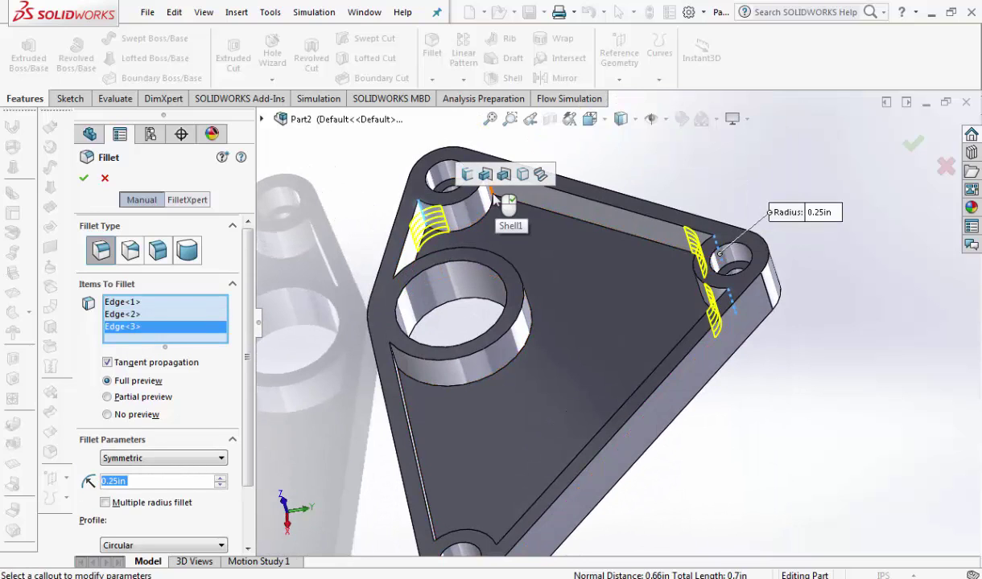
pyautogui.click(490, 195)
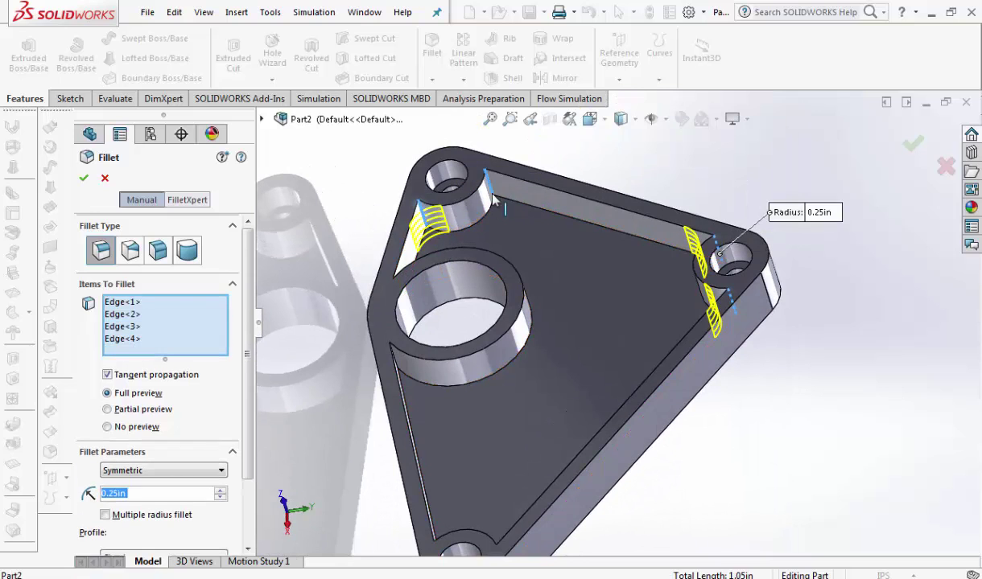
# - Add the two vertical edges where the large bore's ring meets the lower pocket walls to the fillet
pyautogui.moveTo(406, 366); pyautogui.dragTo(391, 346, button='middle')
pyautogui.click(391, 347)
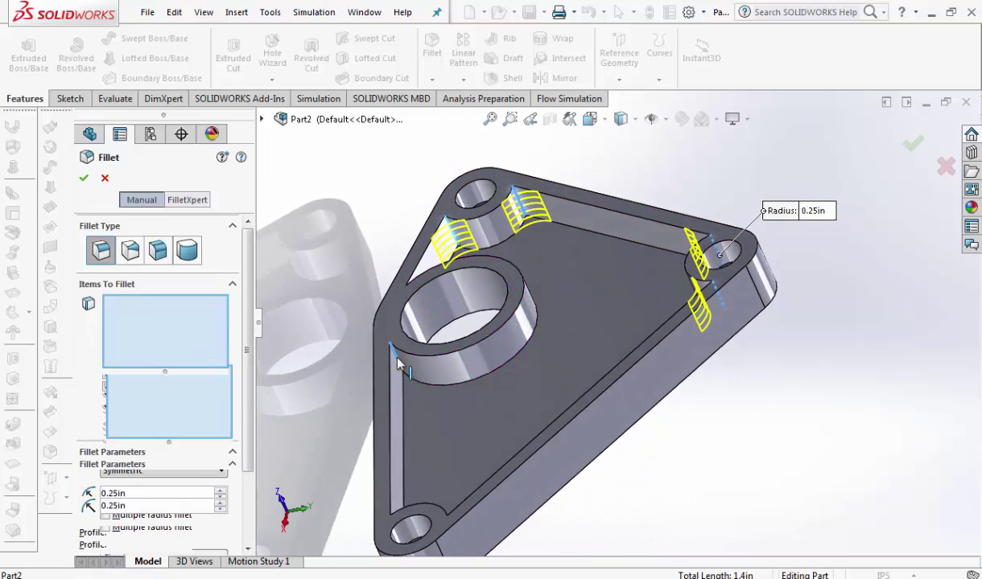
pyautogui.moveTo(430, 290); pyautogui.dragTo(510, 250, button='middle')
pyautogui.scroll(-3, 509, 241)
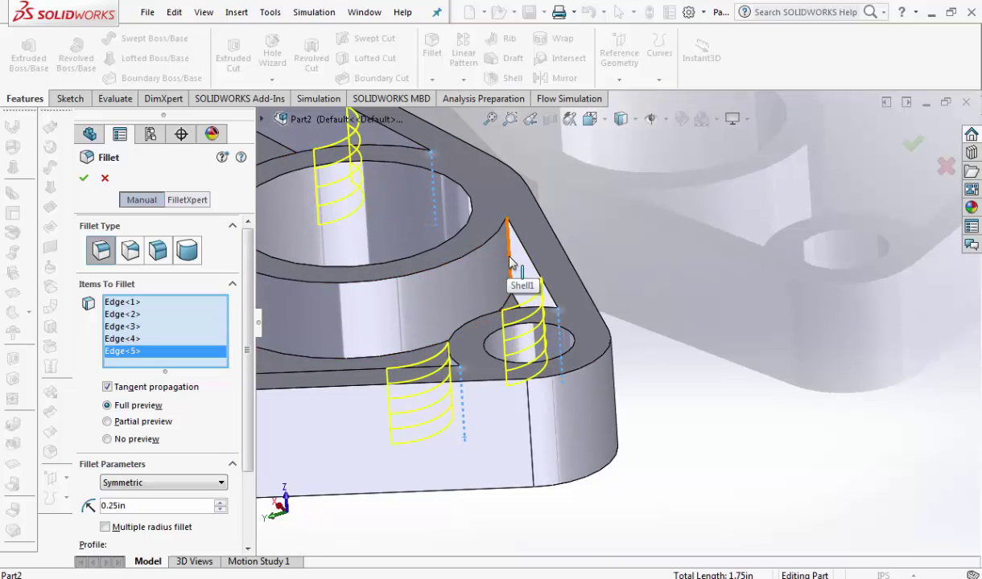
pyautogui.click(509, 256)
# - Add the two vertical pocket edges beside the right corner boss and apply the eight-edge fillet
pyautogui.scroll(5, 448, 289)
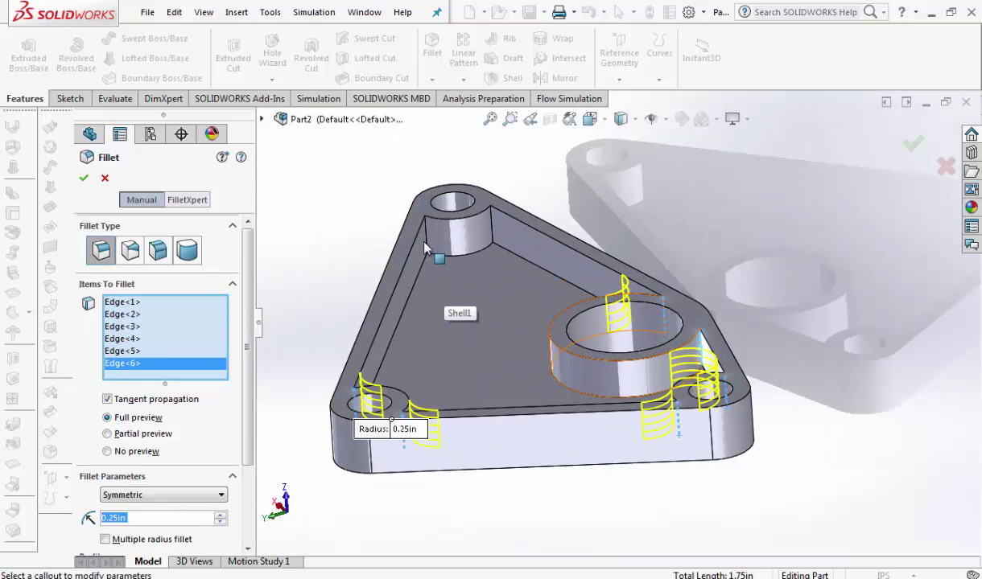
pyautogui.click(428, 245)
pyautogui.click(494, 235)
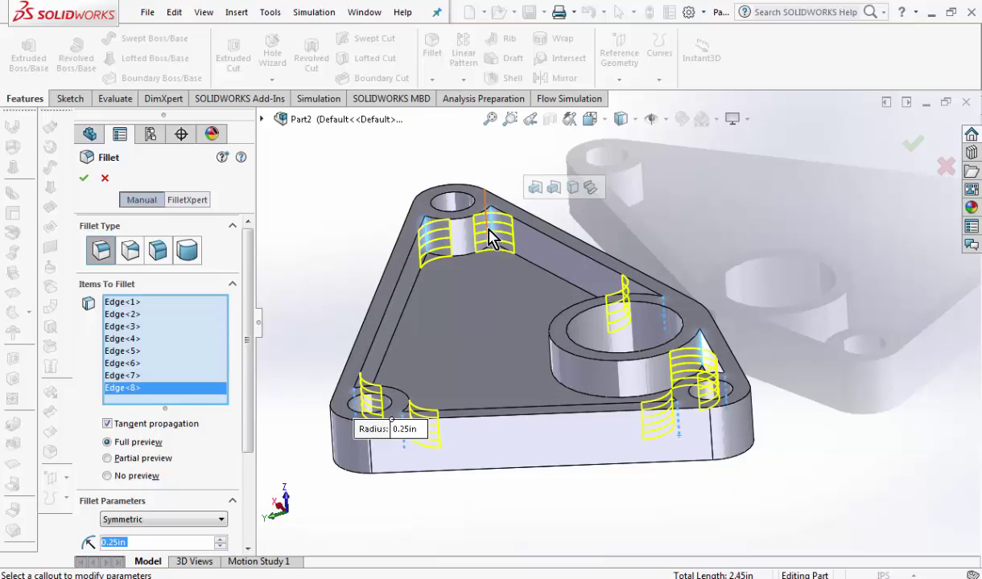
pyautogui.moveTo(559, 298); pyautogui.dragTo(644, 273, button='middle')
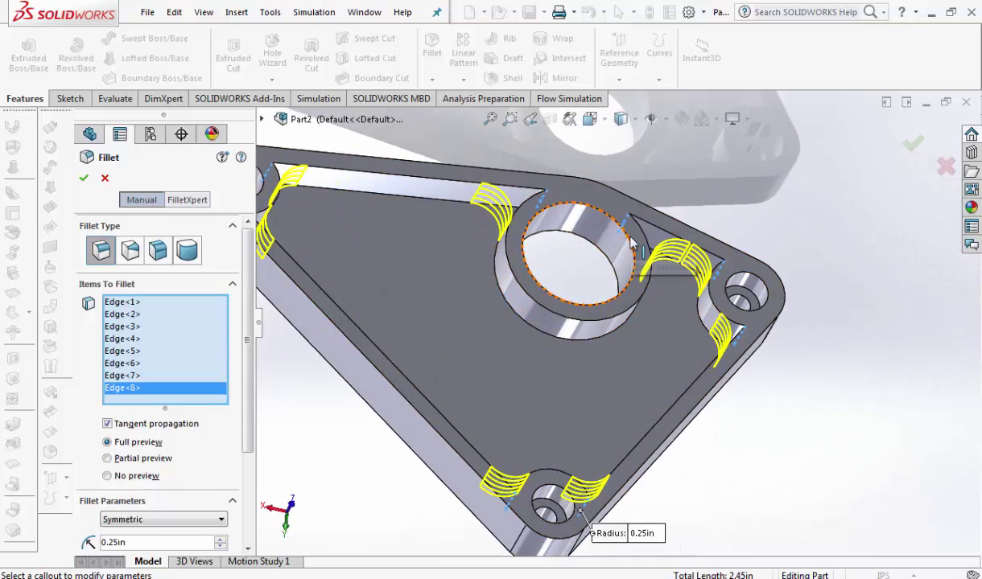
pyautogui.hotkey('ctrl', '1')
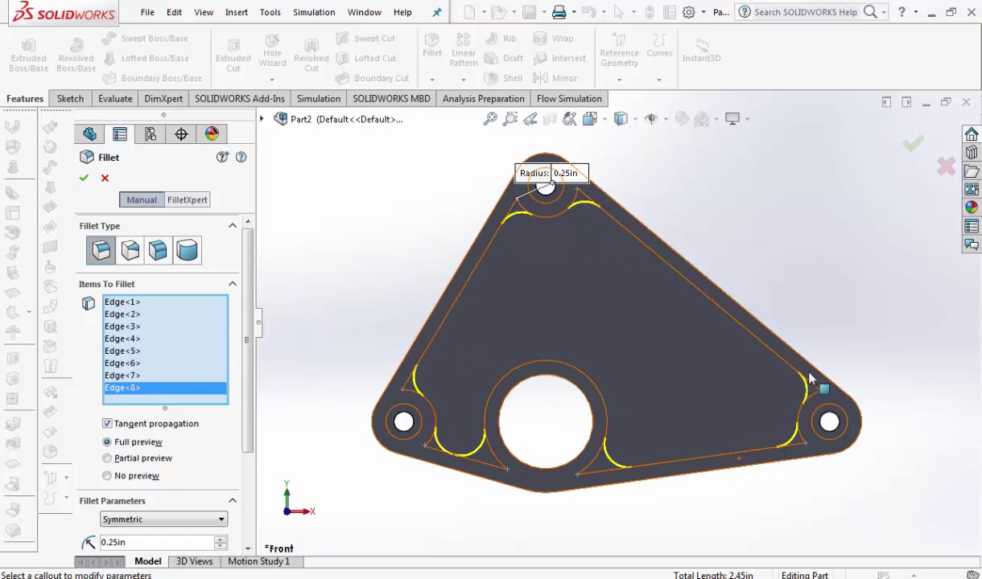
pyautogui.click(909, 147)
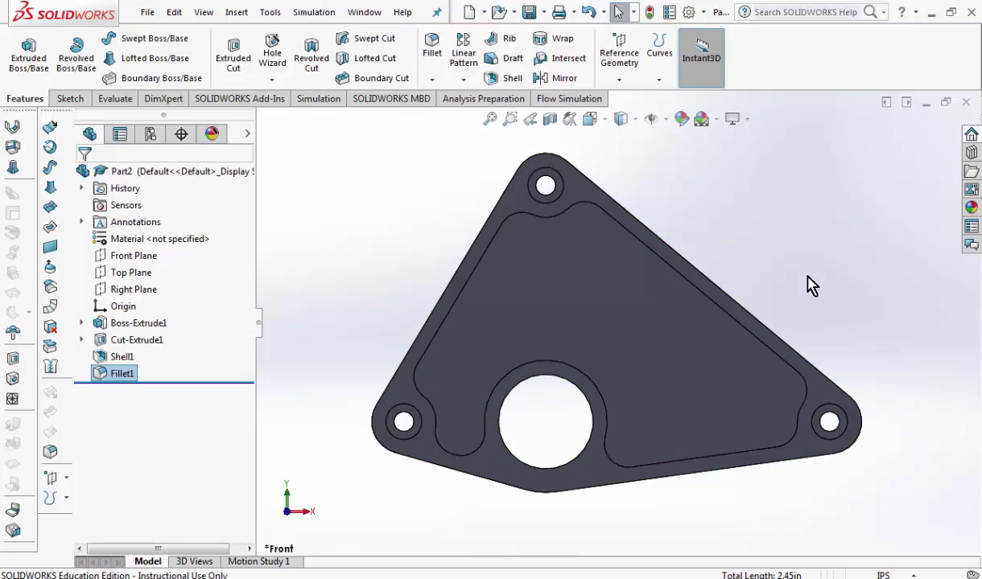
# - Fillet the pocket's bottom edges all around by choosing its floor face
pyautogui.moveTo(809, 285); pyautogui.dragTo(800, 201, button='middle')
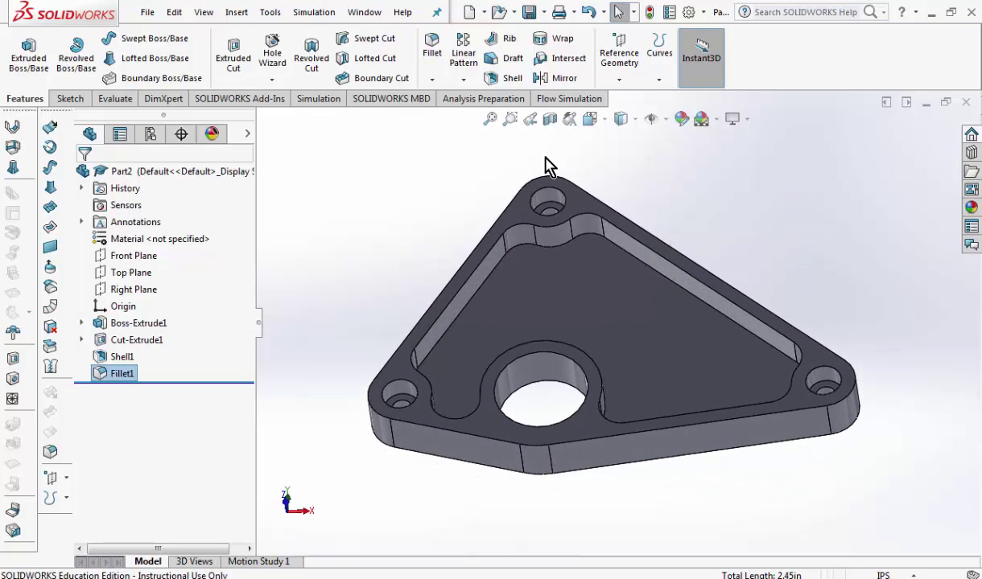
pyautogui.click(435, 55)
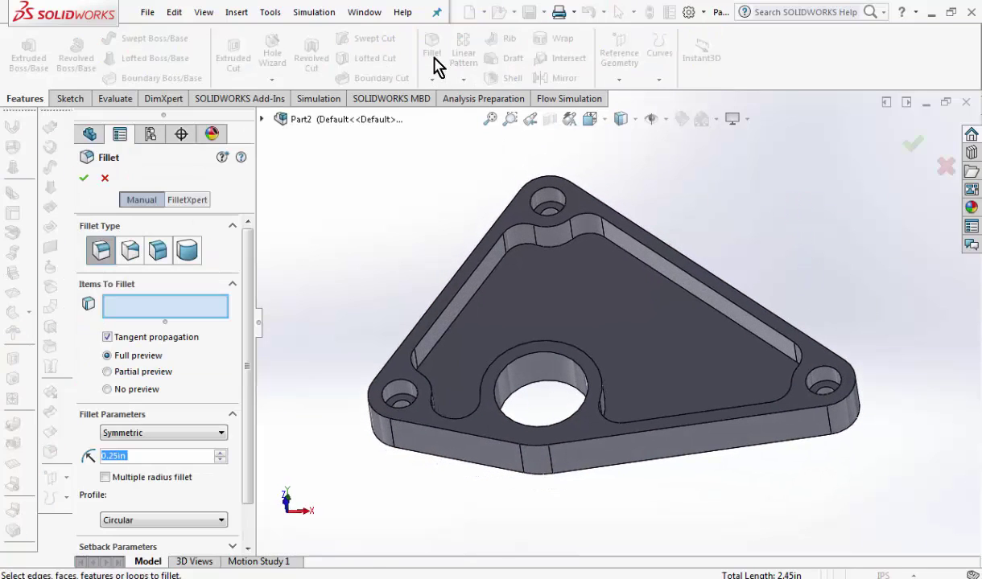
pyautogui.click(611, 316)
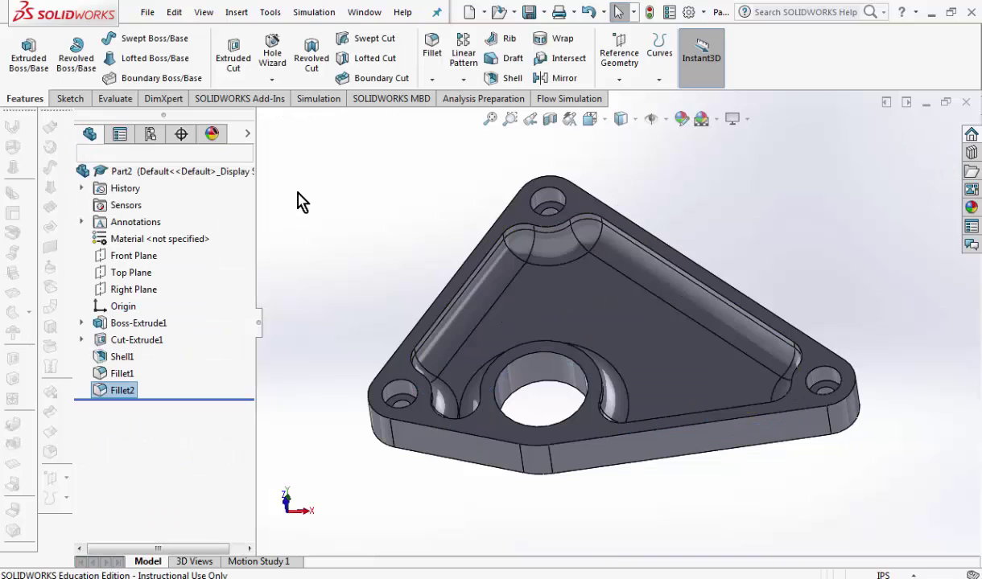
pyautogui.moveTo(782, 214); pyautogui.dragTo(797, 276, button='middle')
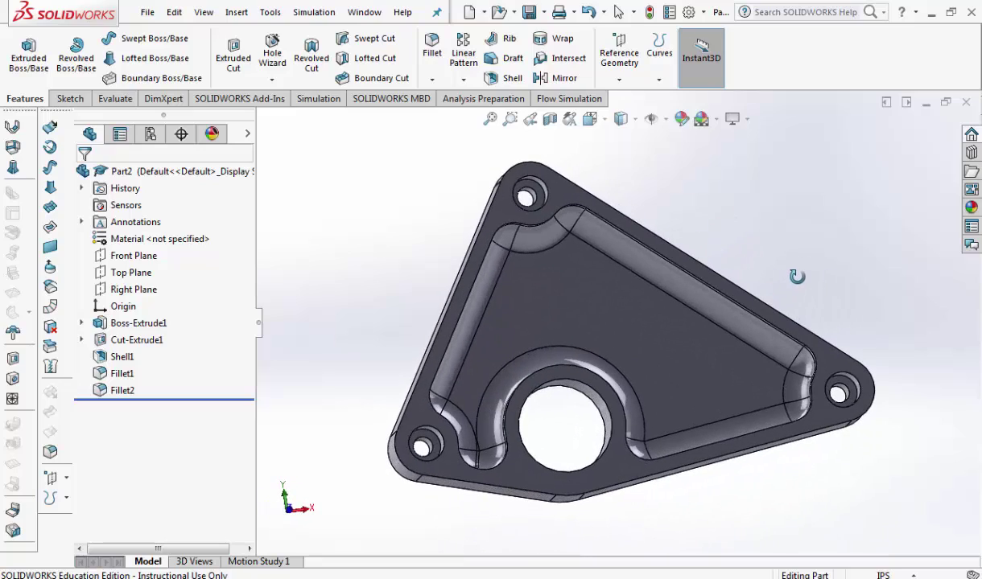